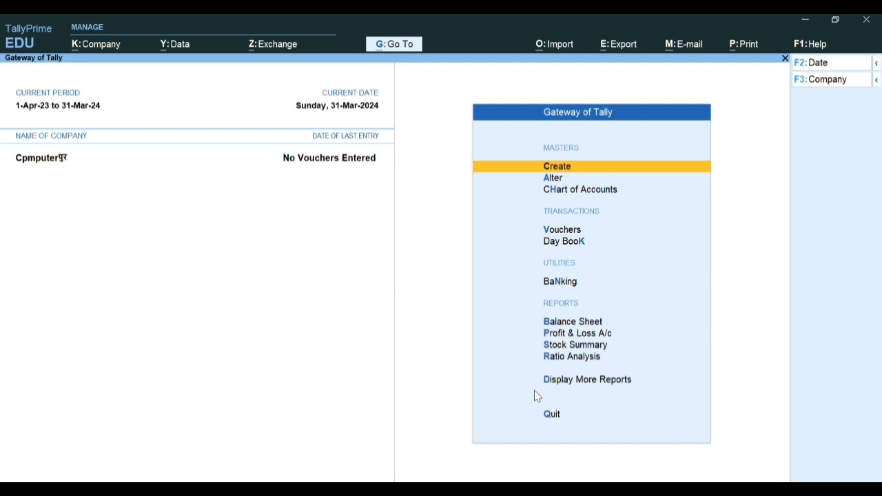
- Enable multiple price levels in the company's inventory features
key("Down")
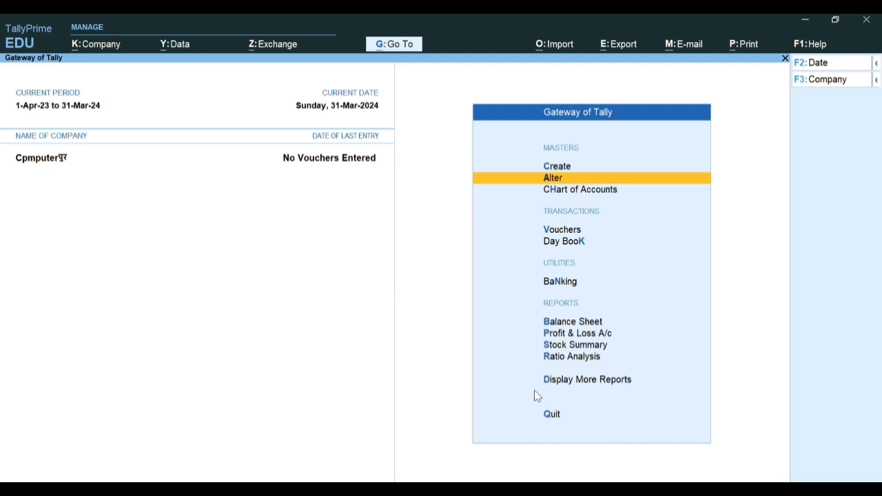
key("Up")
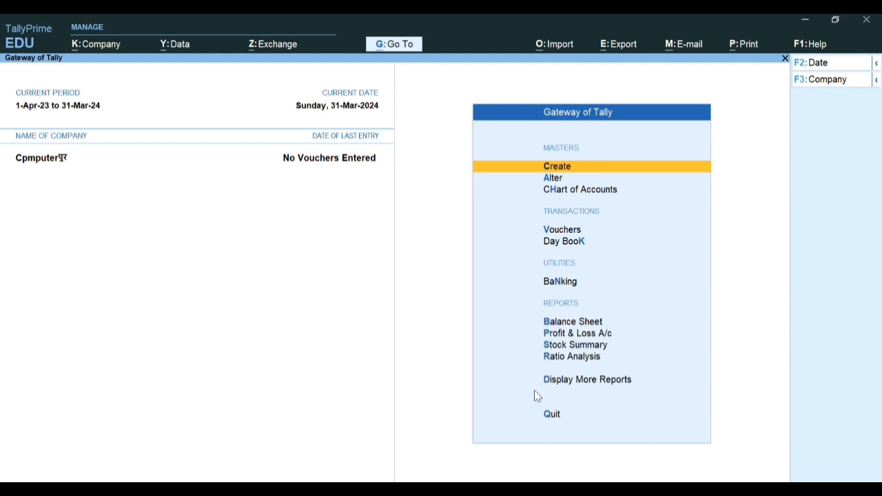
key("F11")
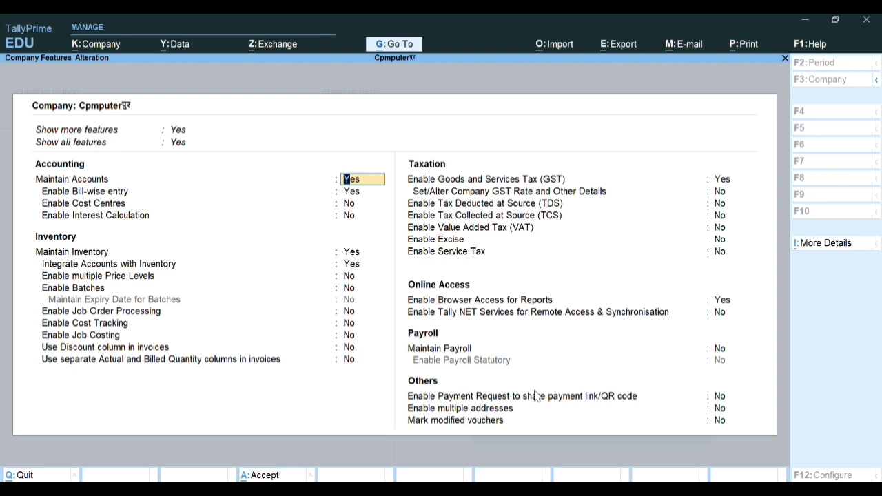
key("Return")
key("Return")
key("Return")
key("Return")
key("Return")
key("Return")
key("Return")
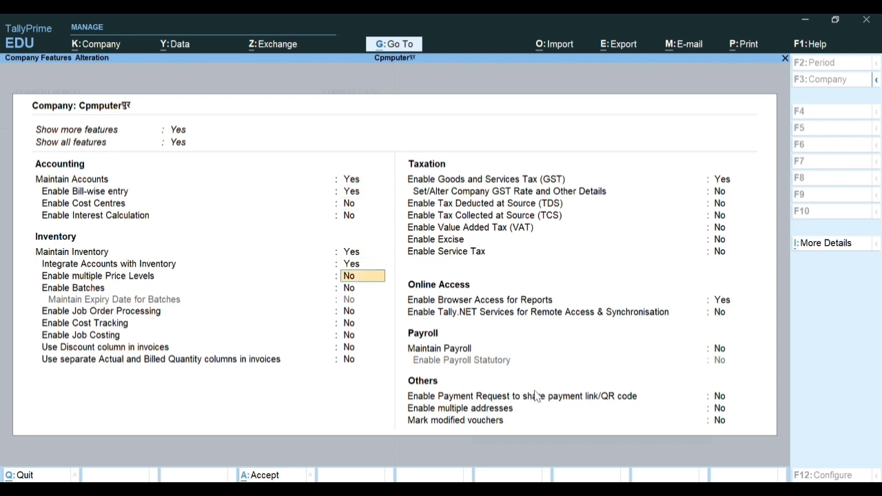
key("Up")
key("y")
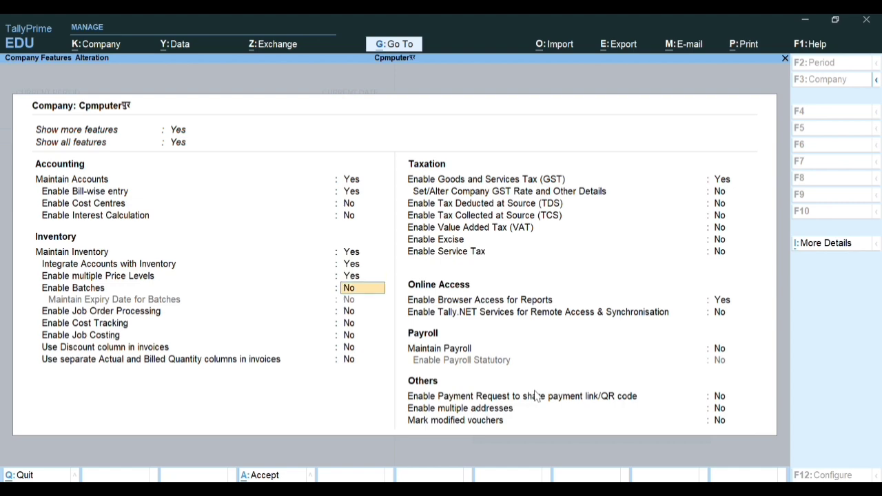
- Continue through the company features to the GST registration details and accept them as they stand
key("Return")
key("Return")
key("Return")
key("Return")
key("Return")
key("Return")
key("Return")
key("Return")
key("Return")
key("Return")
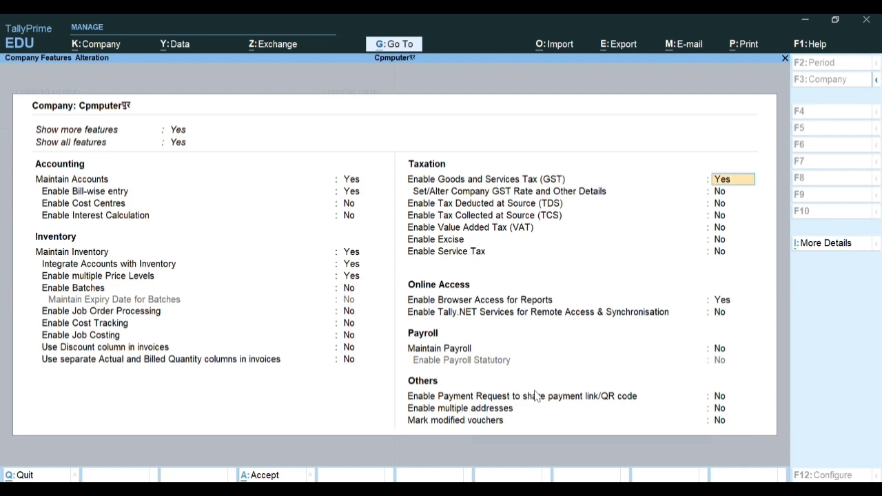
key("Return")
key("Return")
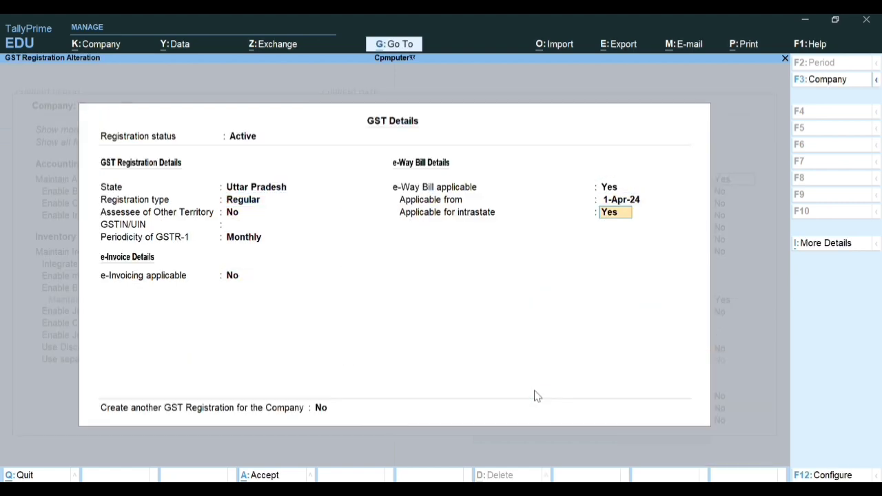
key("Return")
key("Return")
key("Return")
key("Up")
key("Up")
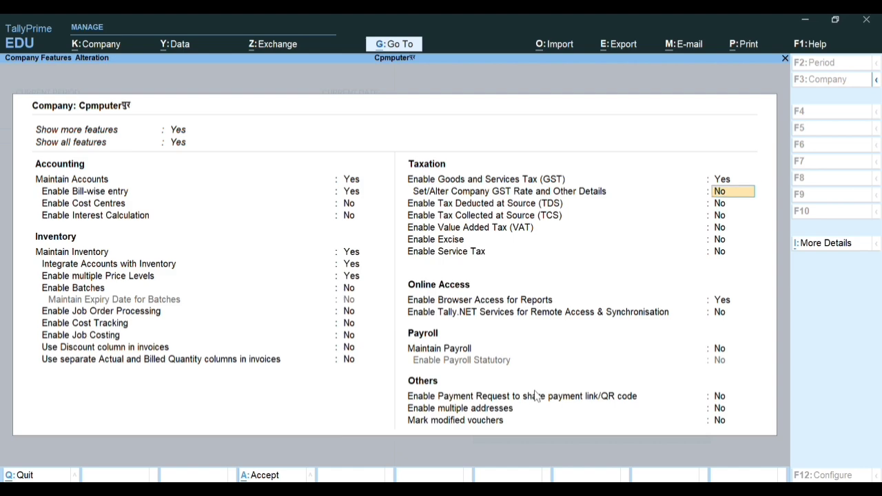
- Reopen the GST registration details and accept them again without edits
key("Return")
key("Return")
key("Return")
key("Return")
key("Return")
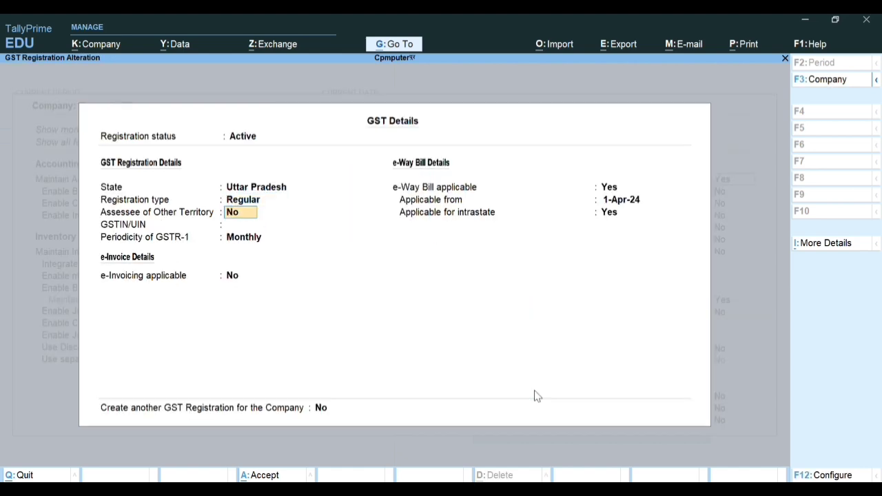
key("Return")
key("Return")
key("Return")
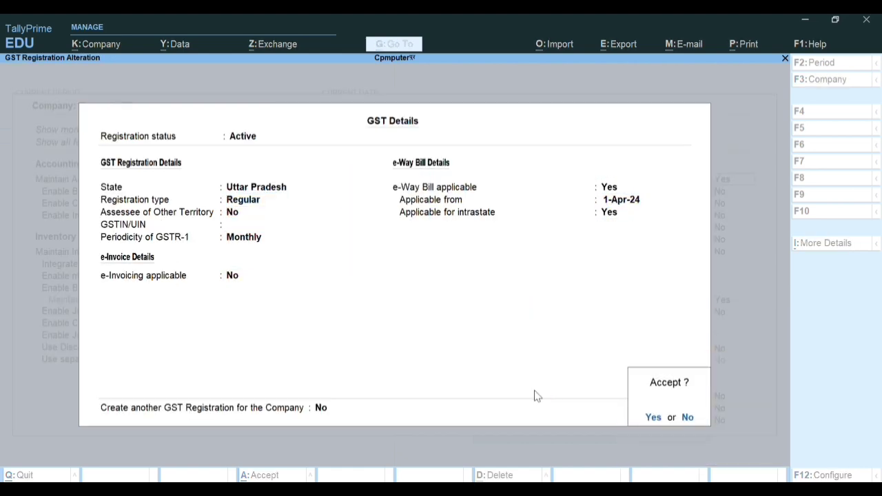
key("Return")
- Disable Goods and Services Tax (GST) for the company and save the company features
key("Up")
key("Up")
type("n")
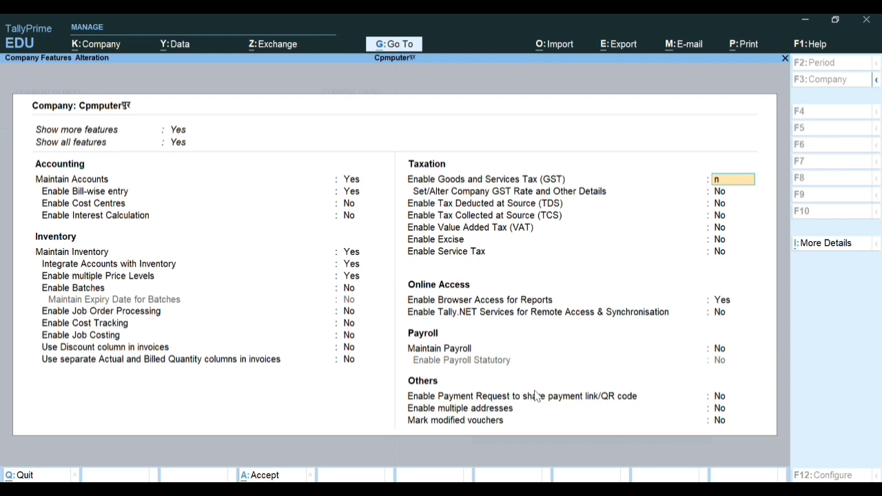
key("Return")
key("Return")
key("Return")
key("Return")
key("Return")
key("Return")
key("Return")
key("Return")
key("Return")
key("Return")
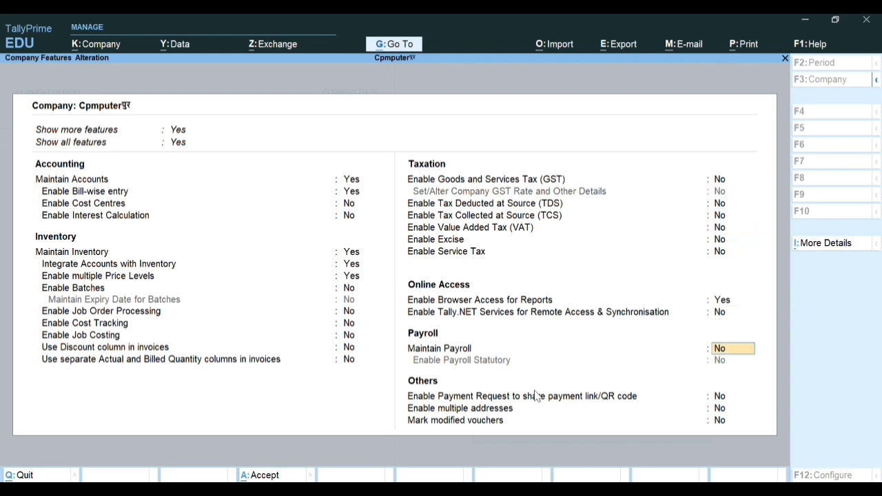
key("Return")
key("Return")
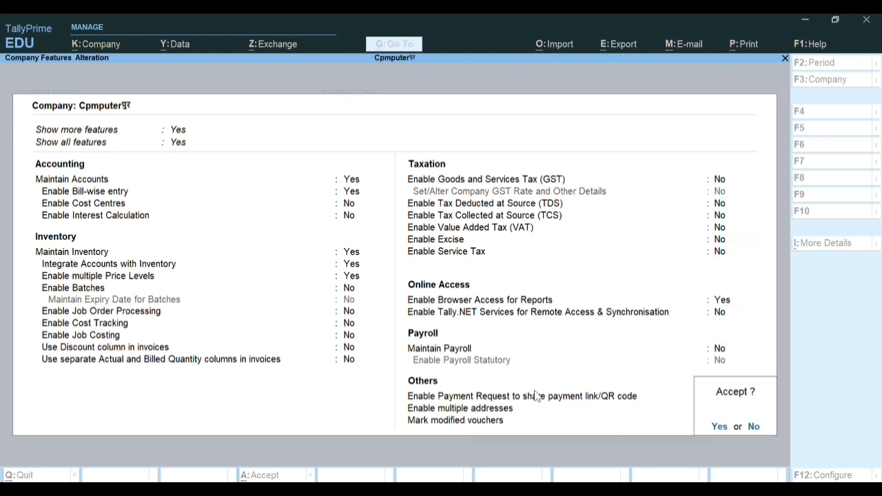
key("Return")
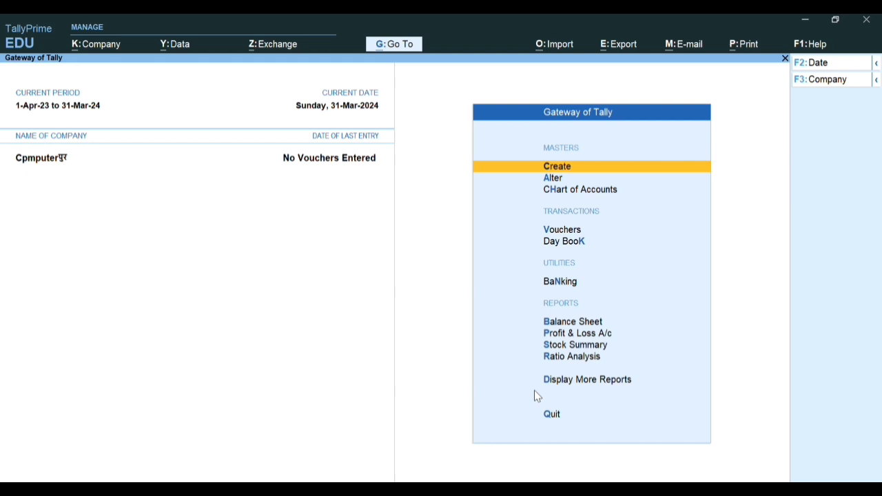
- Create two company price levels named Retailer and Whole Saler
key("Up")
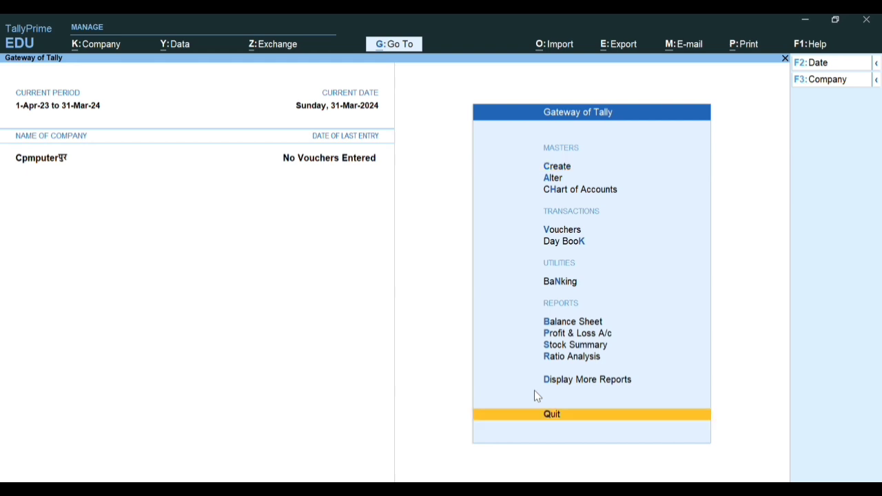
key("Down")
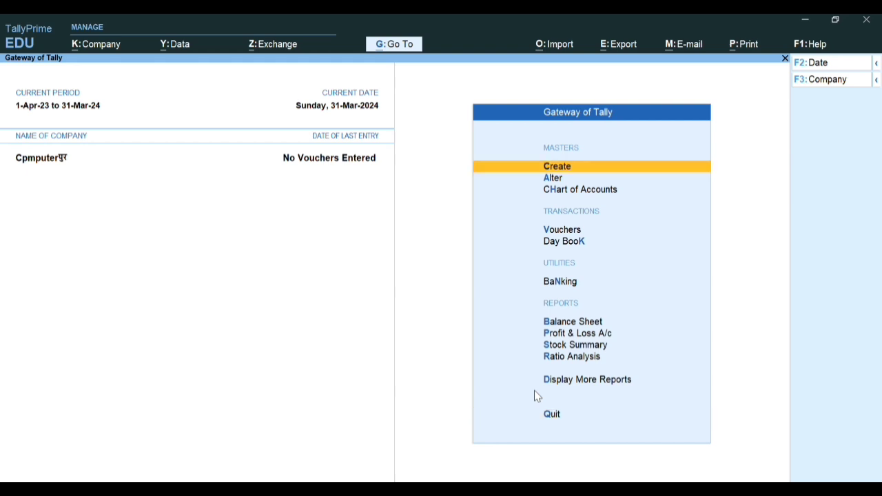
key("Return")
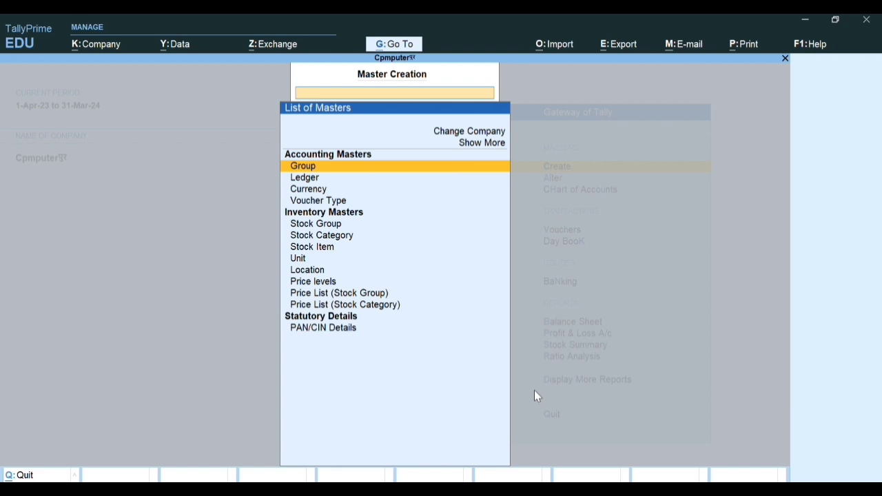
key("Down")
key("Down")
key("Down")
key("Down")
key("Down")
key("Down")
key("Down")
key("Down")
key("Down")
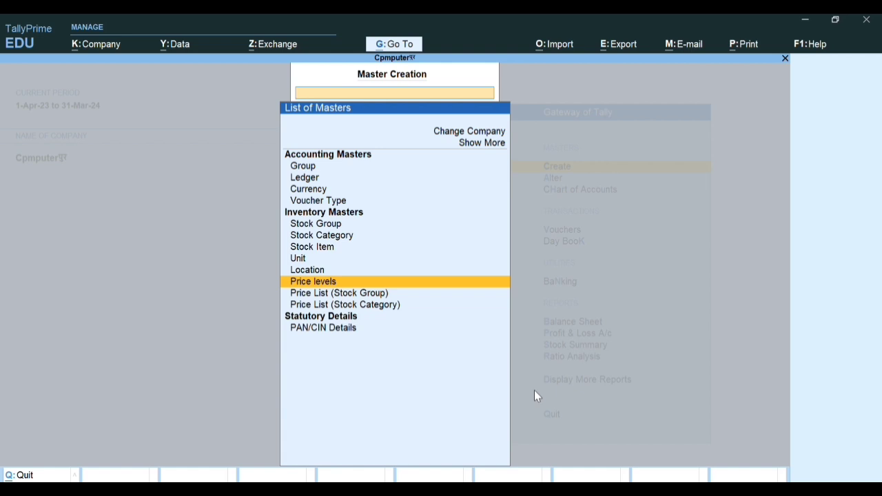
key("Return")
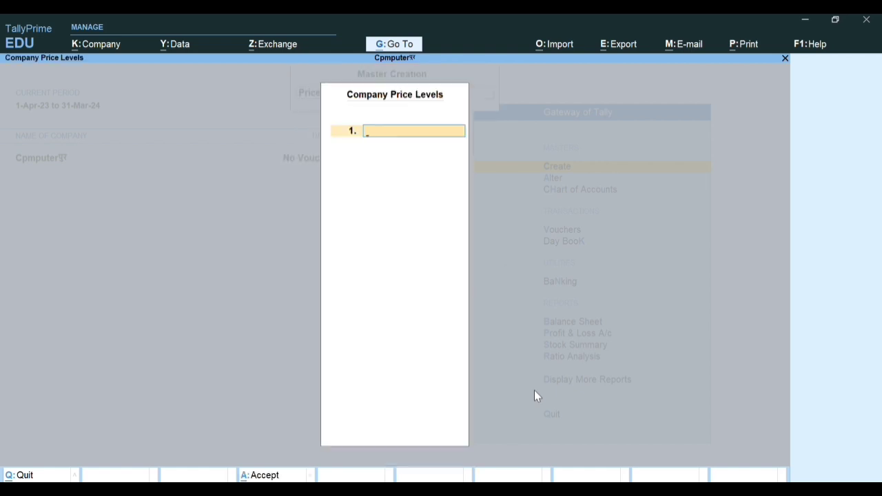
type("Retailer")
key("Return")
type("W")
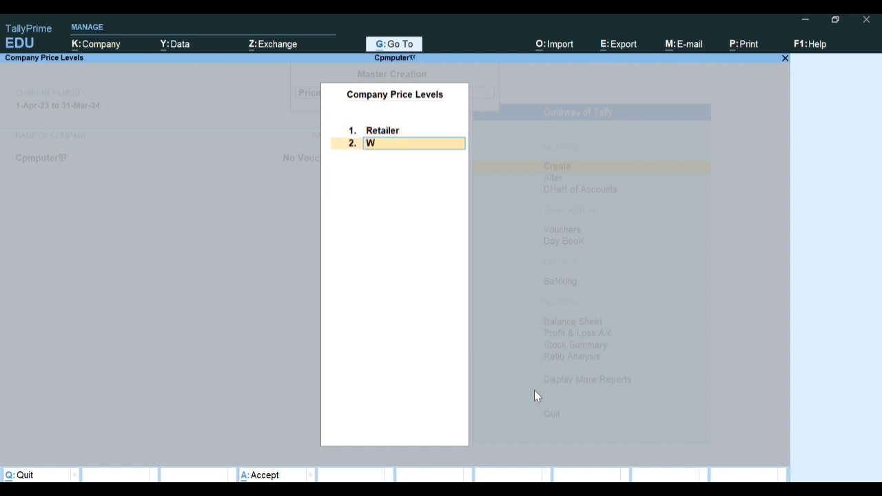
type("hole Saler")
key("Return")
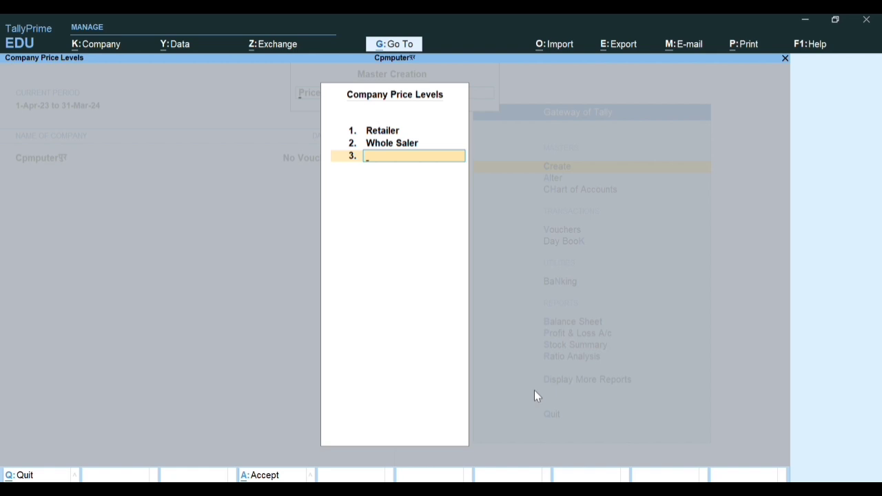
key("Return")
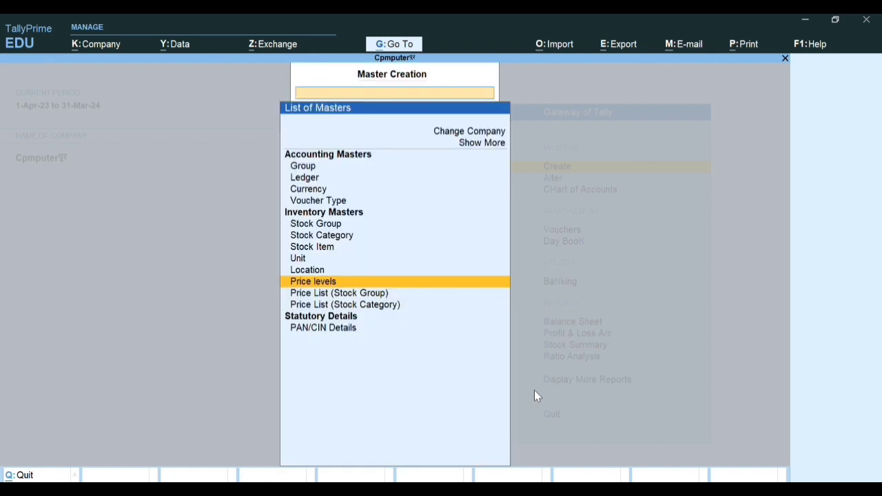
- Start a stock group price list for All Items at the Retailer price level, applicable from 1-Apr-23
key("Down")
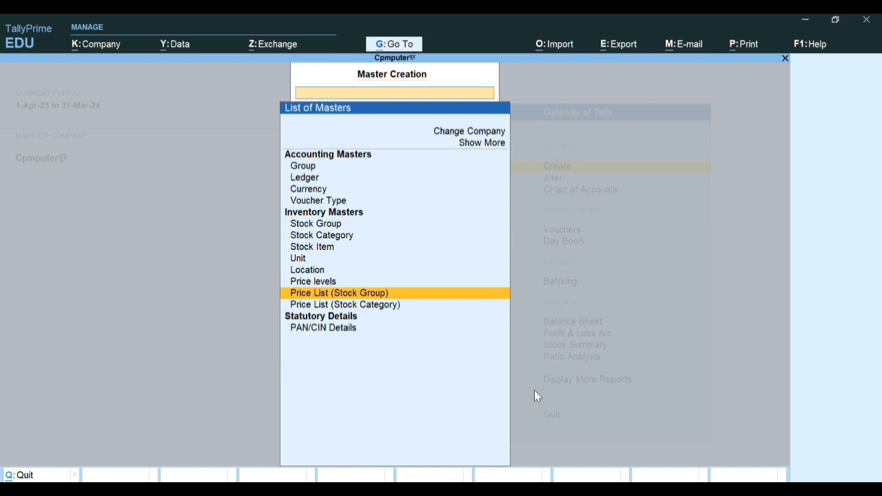
key("Return")
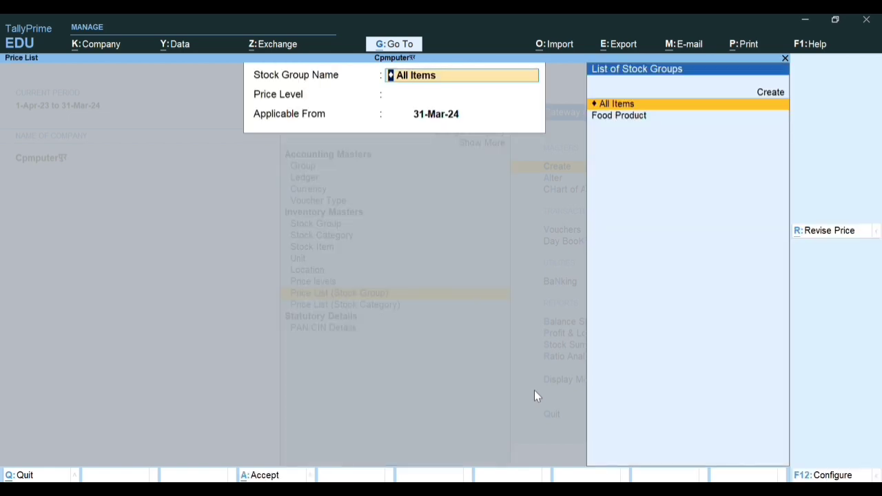
key("Down")
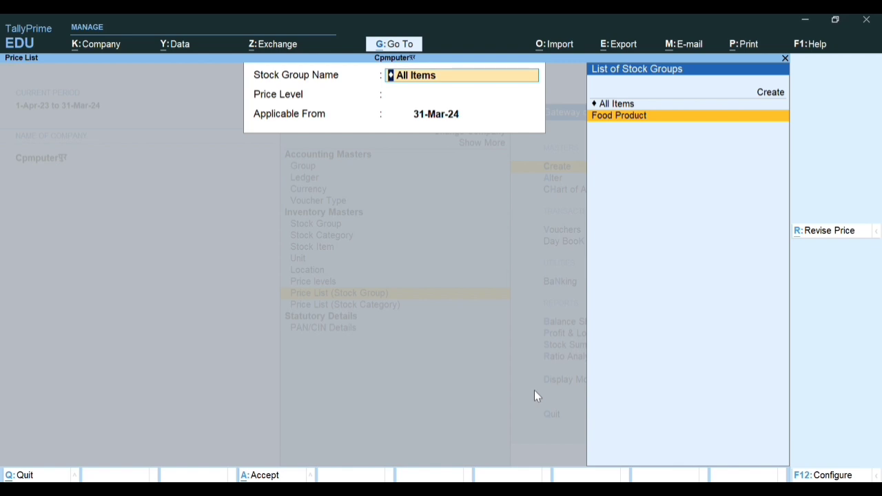
key("Up")
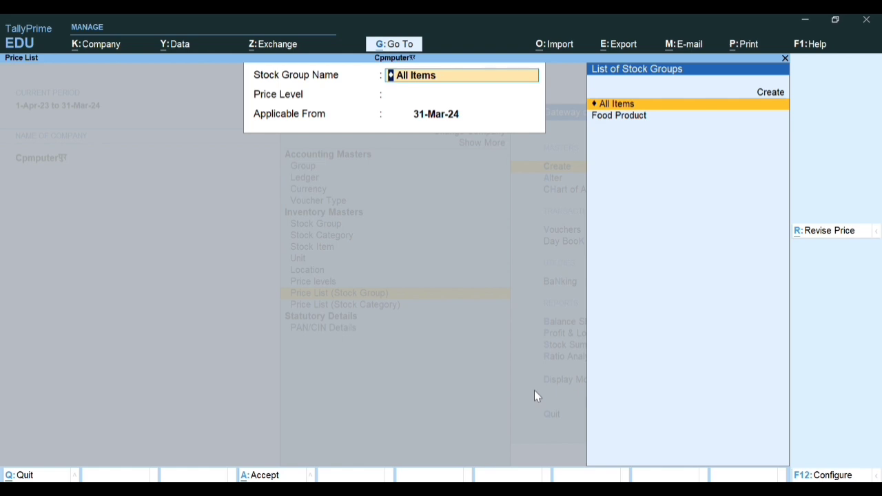
key("Return")
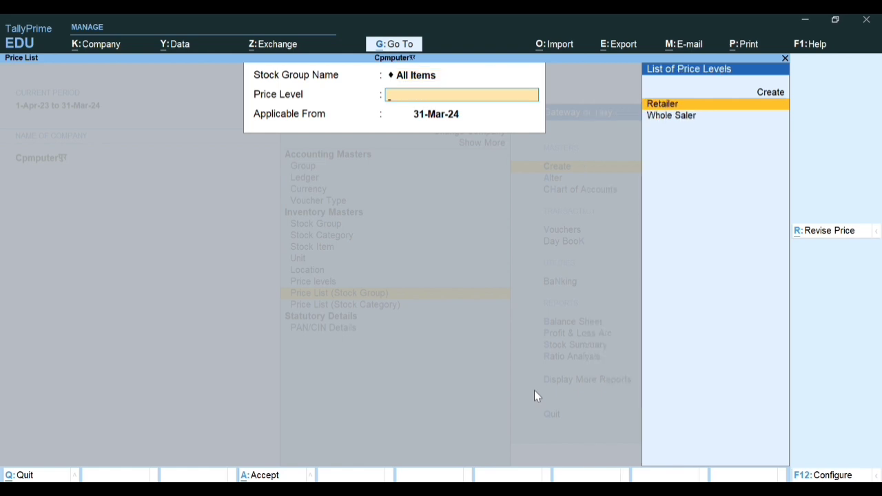
key("BackSpace")
key("Return")
key("Down")
key("Up")
key("Return")
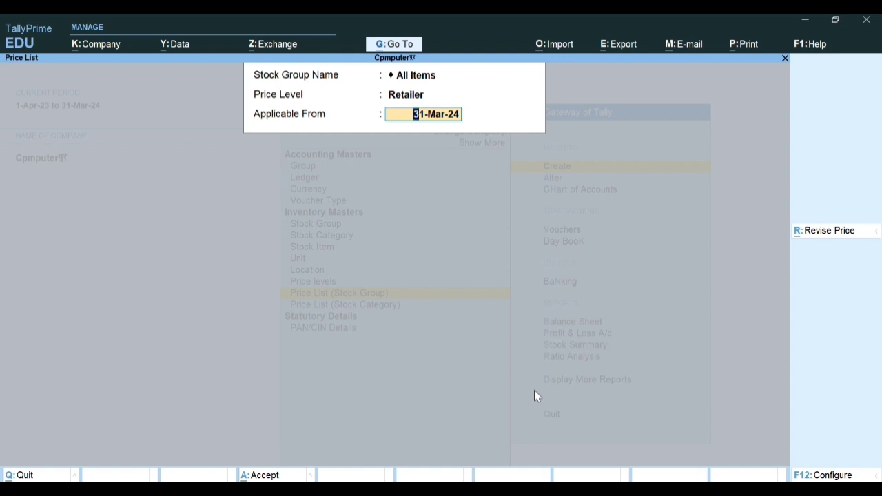
type("1-4")
key("Return")
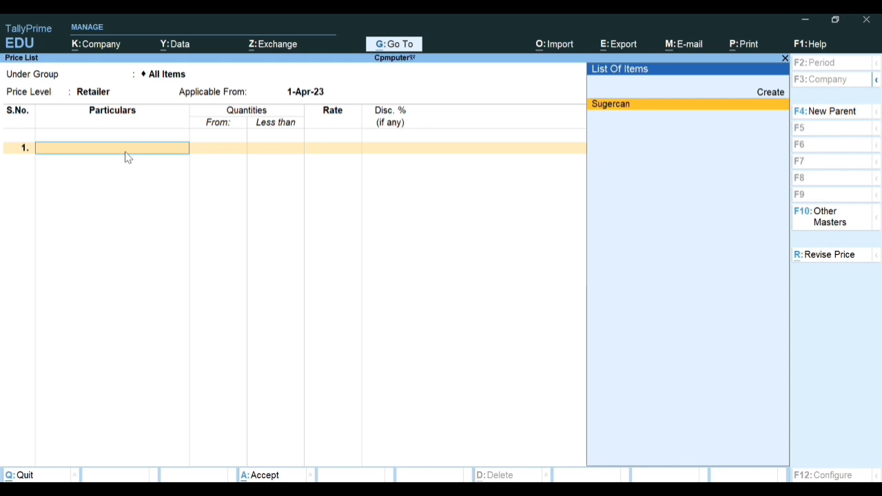
- Add Sugercan to the price list at 370.00/qtl for quantities less than 10 qtl, without a discount
key("Return")
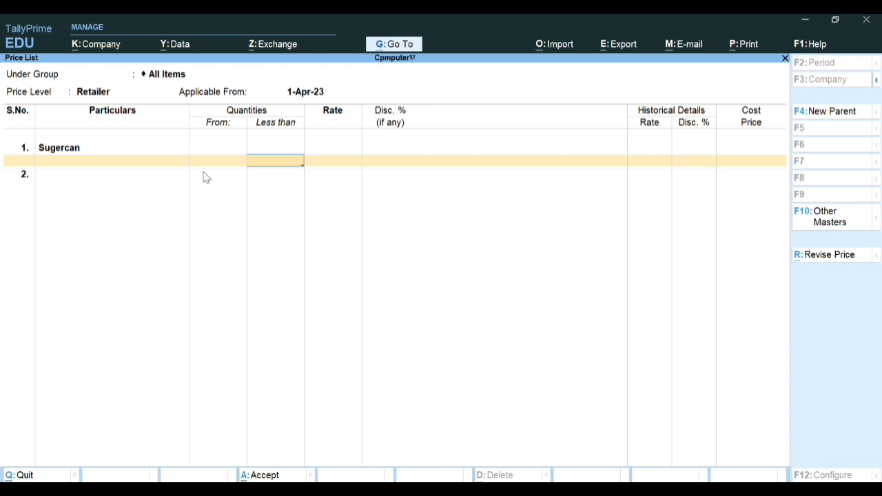
type("10")
key("Return")
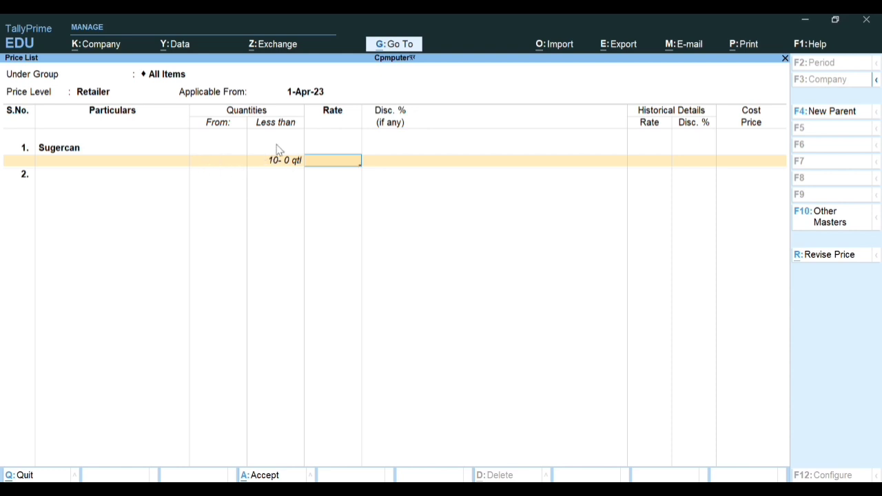
type("370")
key("Return")
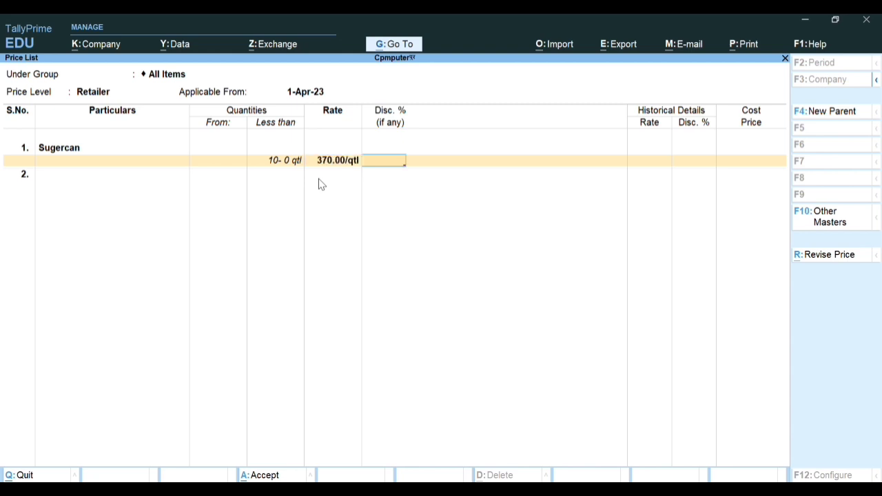
key("Return")
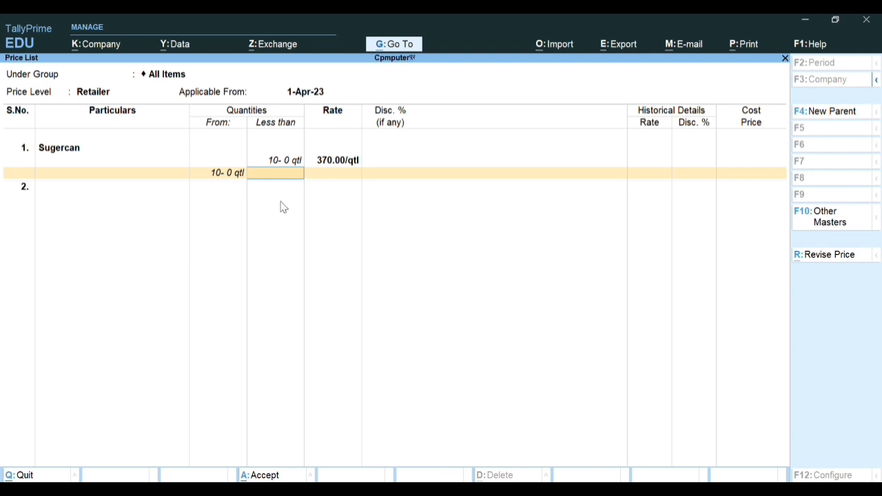
- Add a second Sugercan slab from 10 to less than 20 qtl at a rate of 350.00/qtl
type("20")
key("Return")
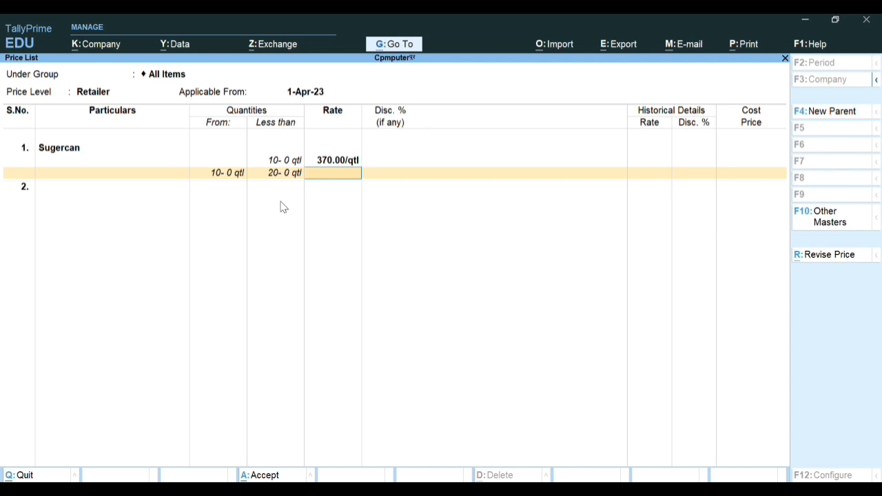
type("350")
key("Return")
key("Return")
key("BackSpace")
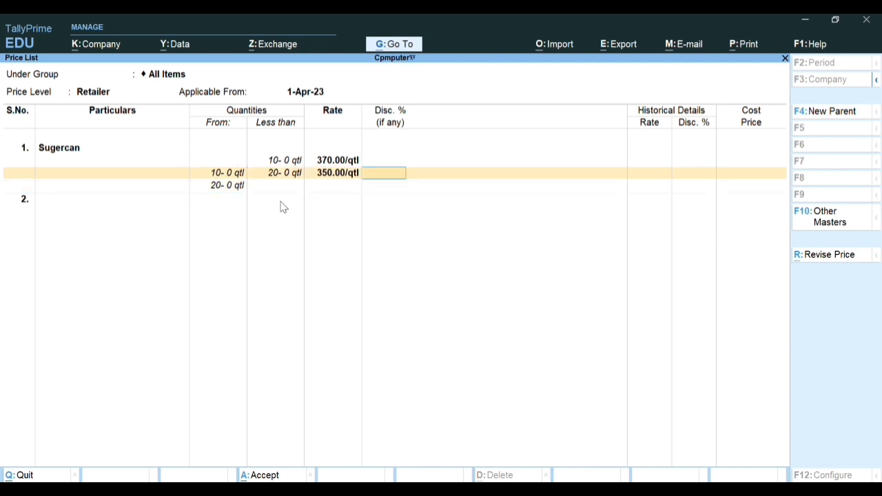
- Give the 10 to 20 qtl Sugercan slab a 2 % discount and add an open-ended slab from 20 qtl at 350.00/qtl with 5 % discount
type("2")
key("Return")
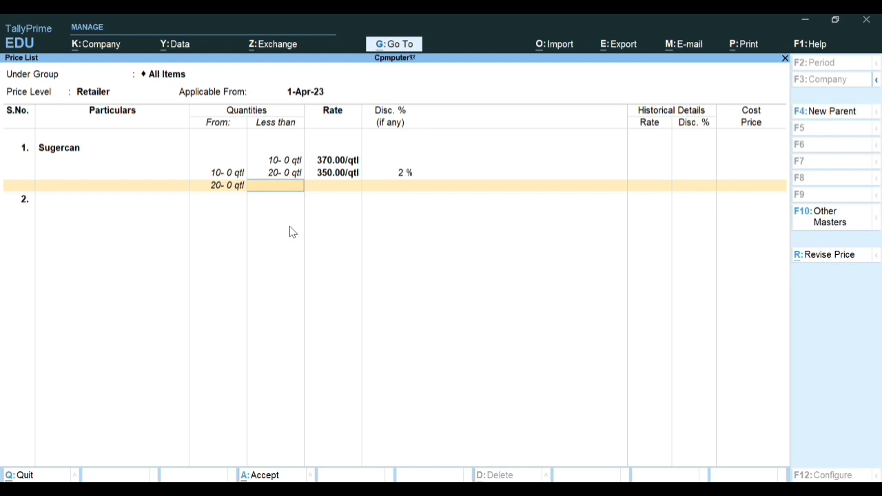
key("Return")
type("350")
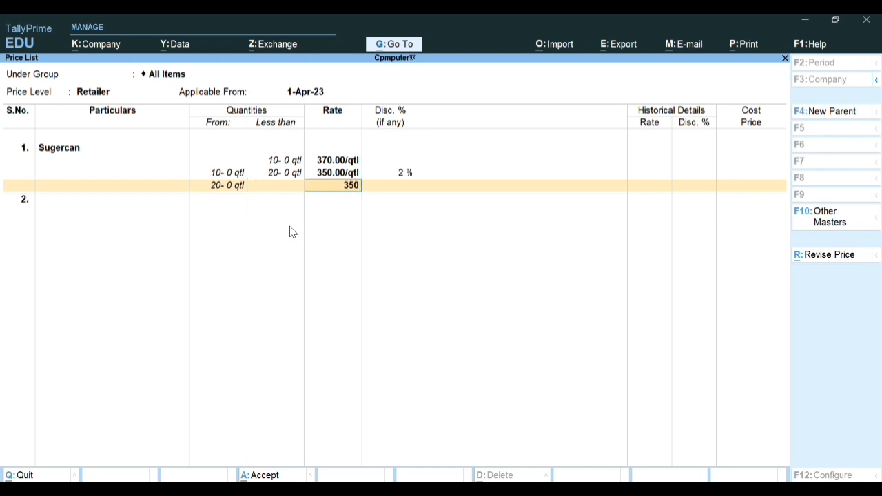
key("Return")
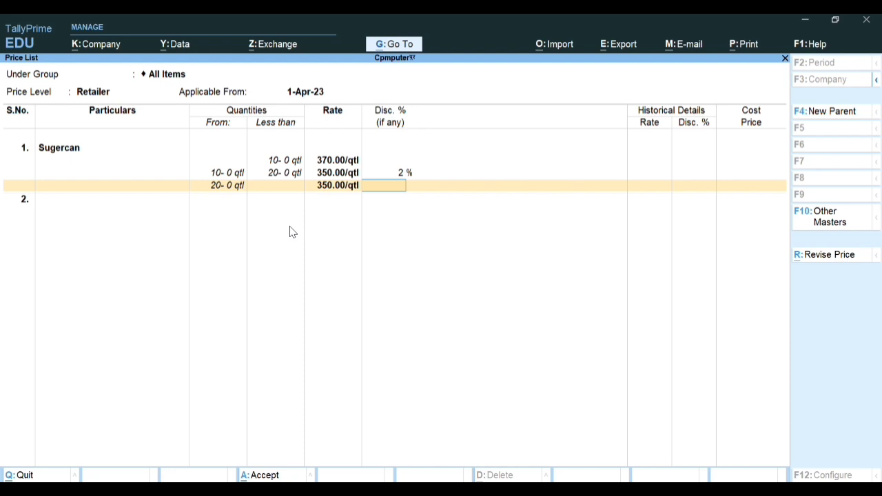
type("5")
key("Return")
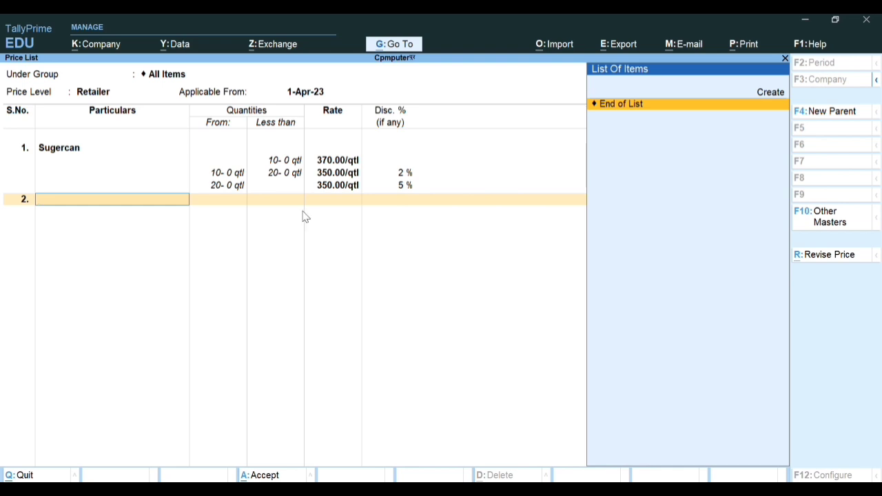
- Start a new stock item named Coldrink under the Primary group from within the price list
key("alt+c")
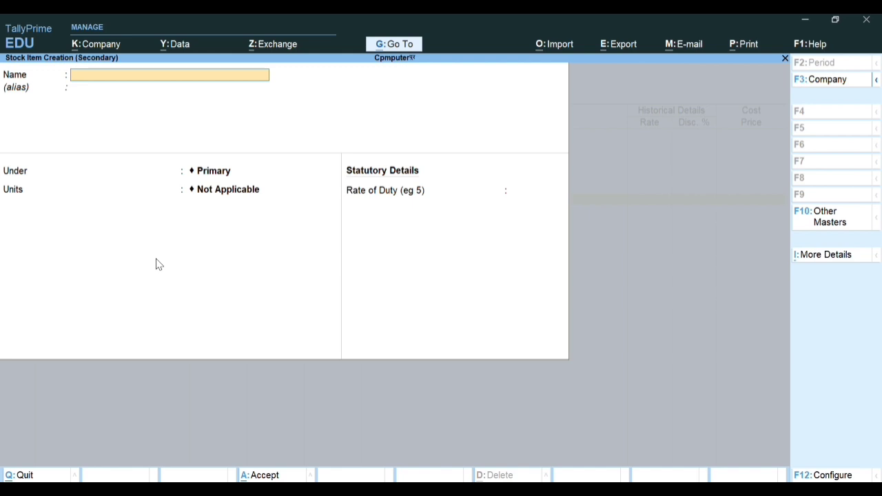
type("Coldrink")
key("Return")
key("Return")
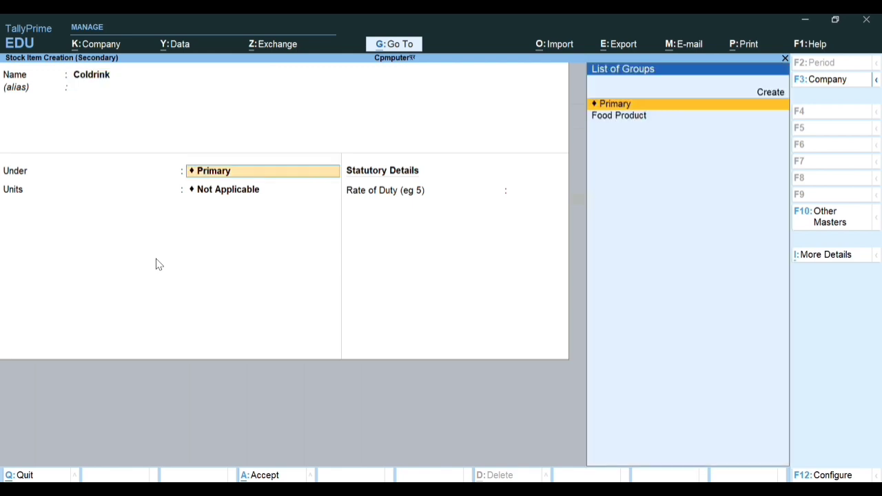
key("Return")
- Create a simple unit with symbol bott, formal name Bottle and 0 decimal places, and assign it to Coldrink
key("Up")
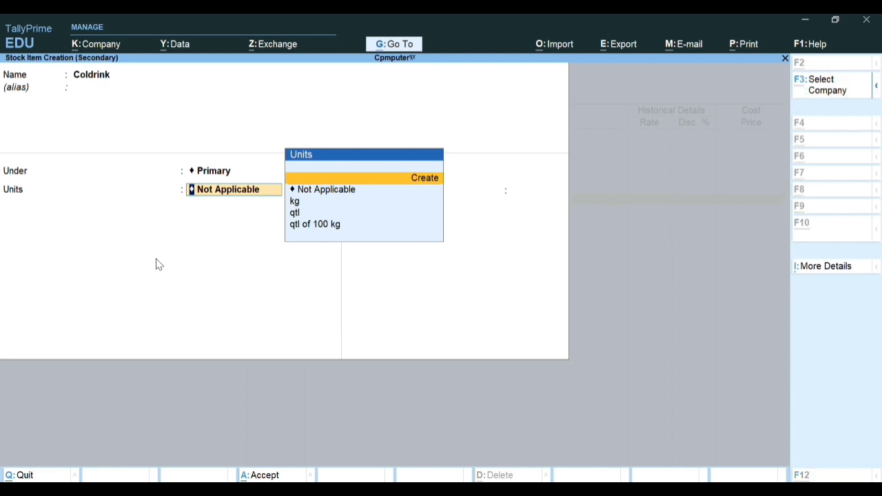
key("Return")
type("pcs")
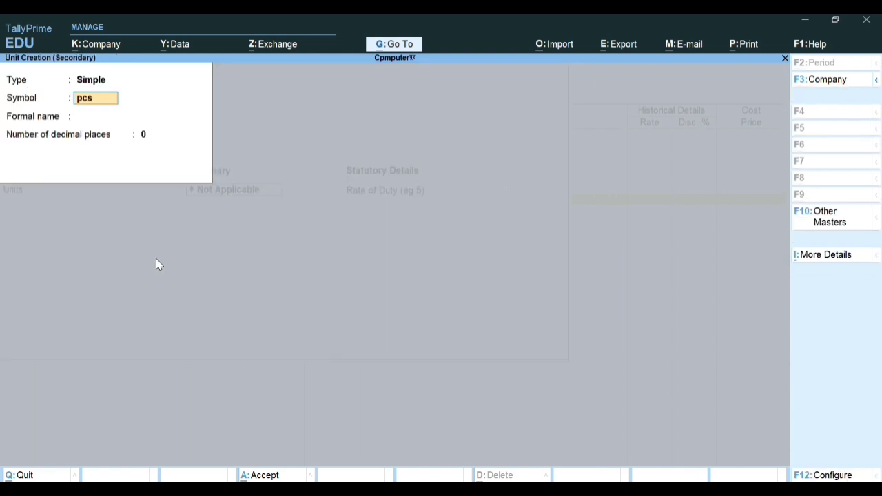
key("BackSpace")
key("BackSpace")
key("BackSpace")
type("bott")
key("Return")
type("Bo")
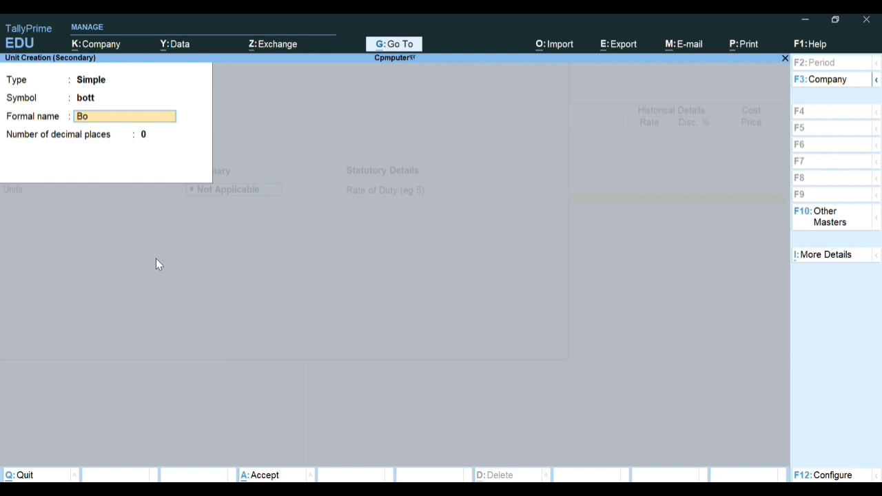
type("ttle")
key("Return")
key("Return")
key("Return")
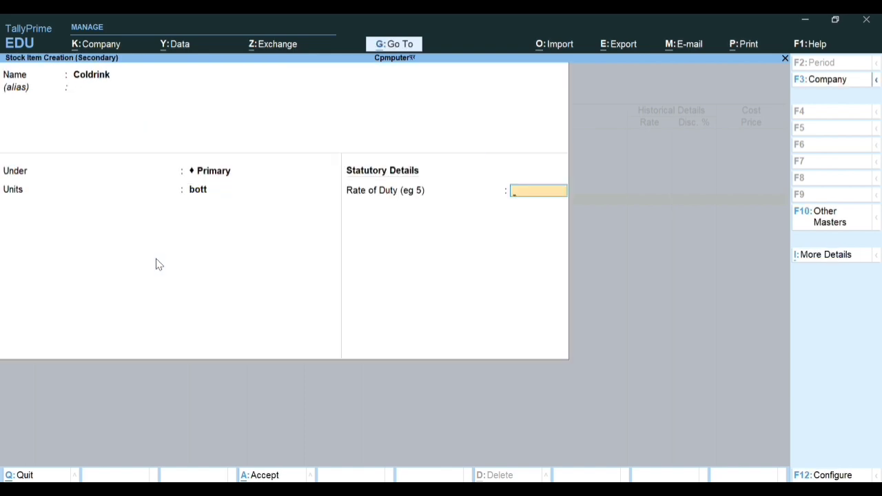
- Save the Coldrink item without a rate of duty and use it as the second item in the price list
key("Return")
key("Return")
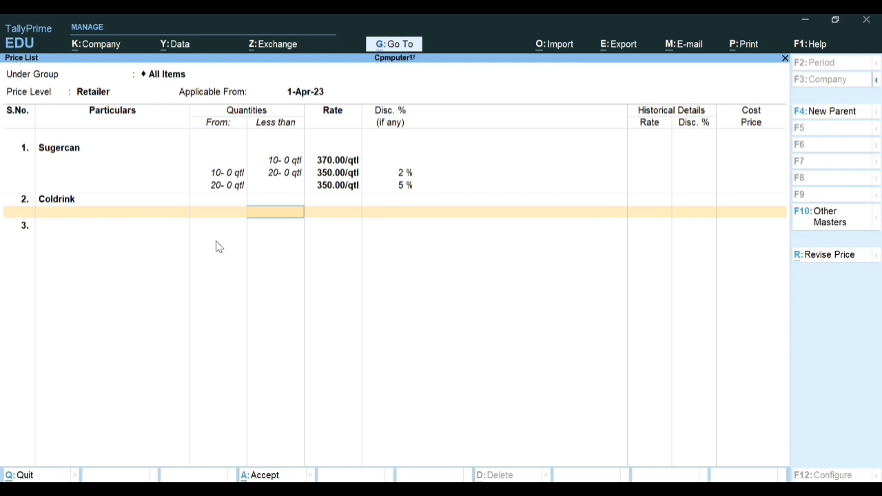
key("BackSpace")
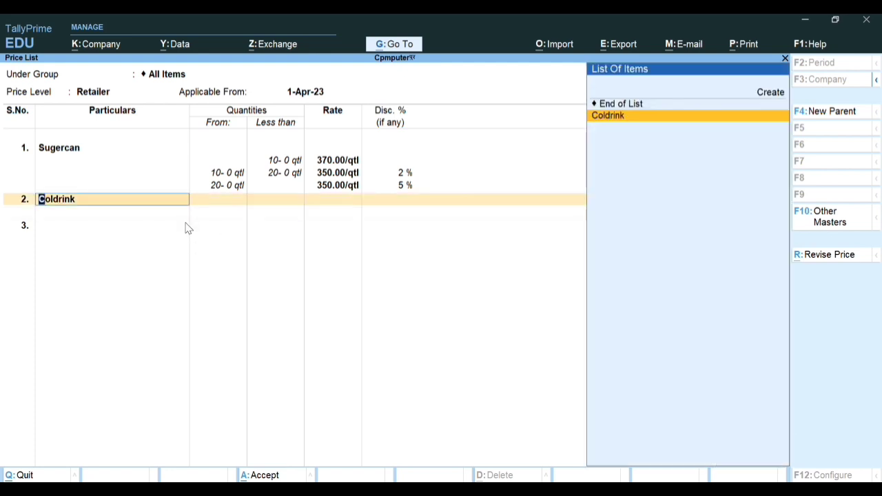
key("Return")
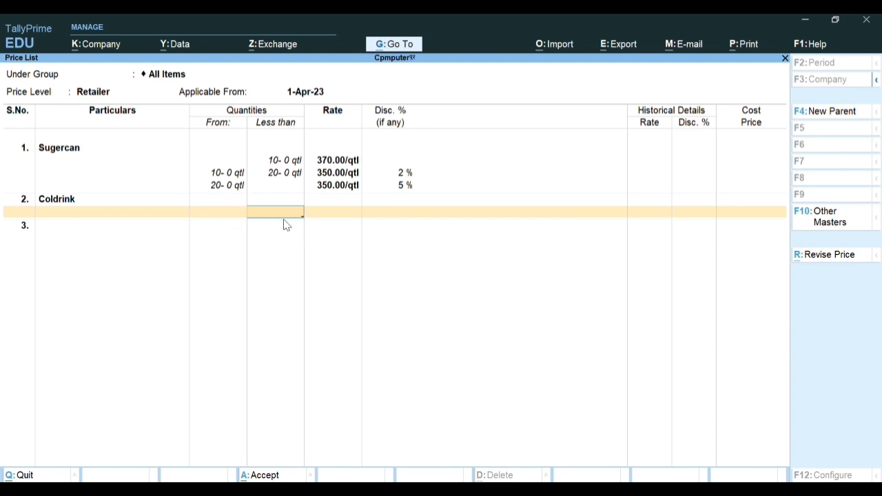
- Price Coldrink at 100.00/bott for quantities less than 50 bott, without a discount
type("50")
key("Return")
type("100")
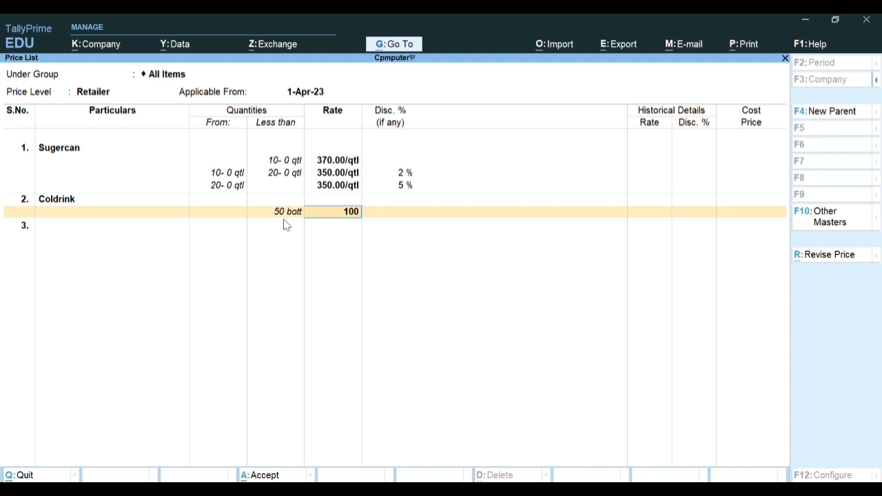
key("Return")
key("Return")
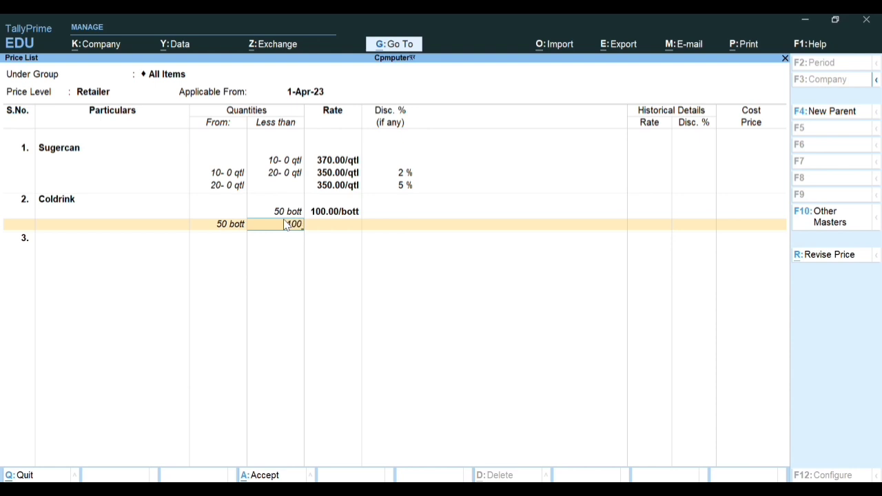
- Add a Coldrink slab from 50 to less than 100 bott at 95.00/bott, without a discount
key("Return")
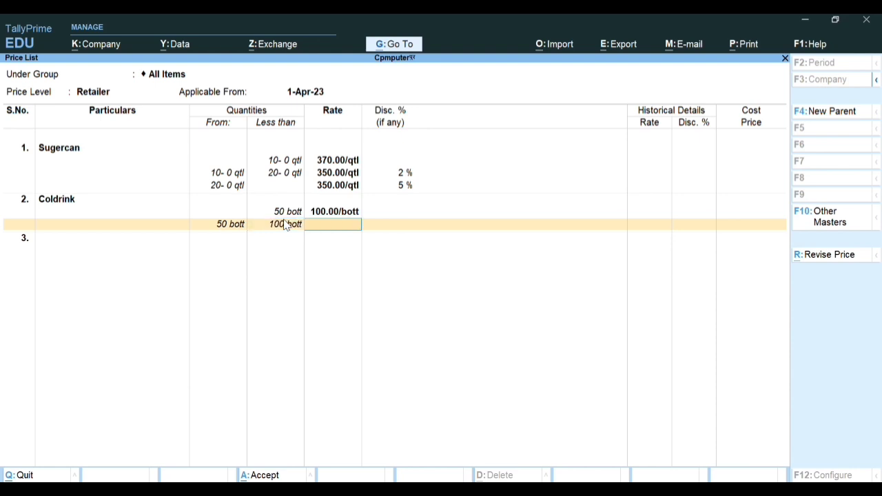
type("95")
key("Return")
key("Return")
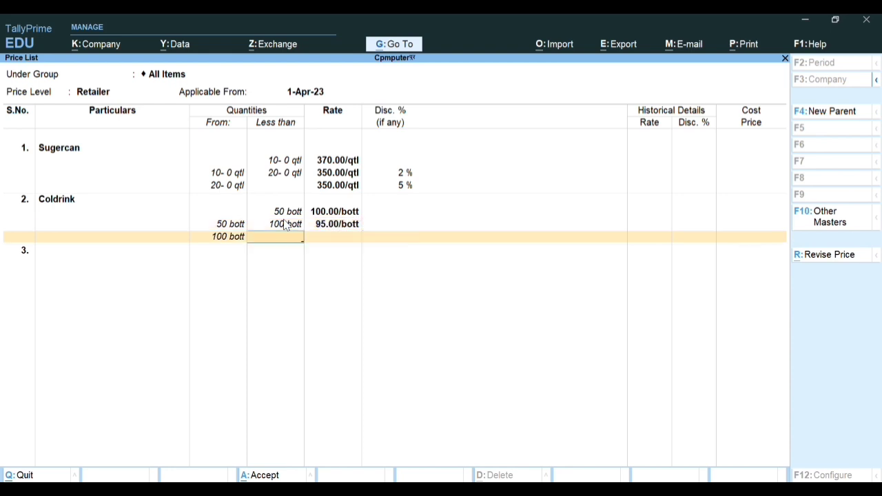
- Add a Coldrink slab from 100 to less than 200 bott at 95.00/bott with a 5 % discount
type("200")
key("Return")
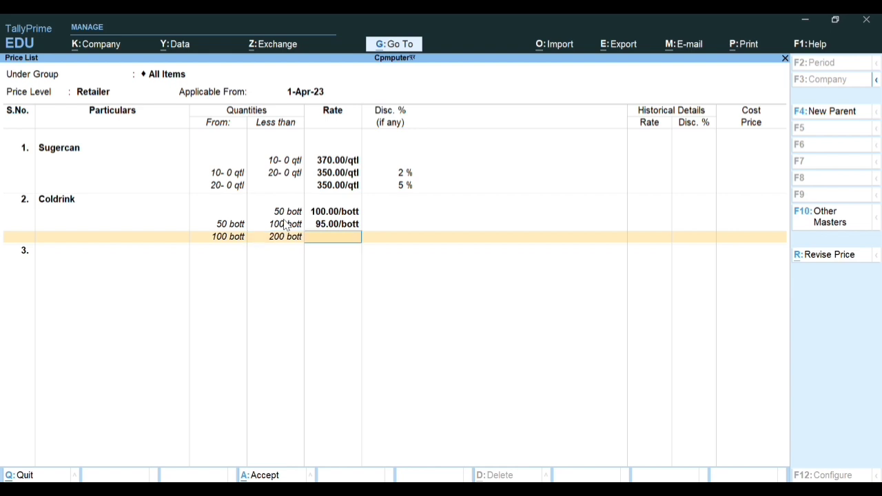
type("95")
key("Return")
type("5")
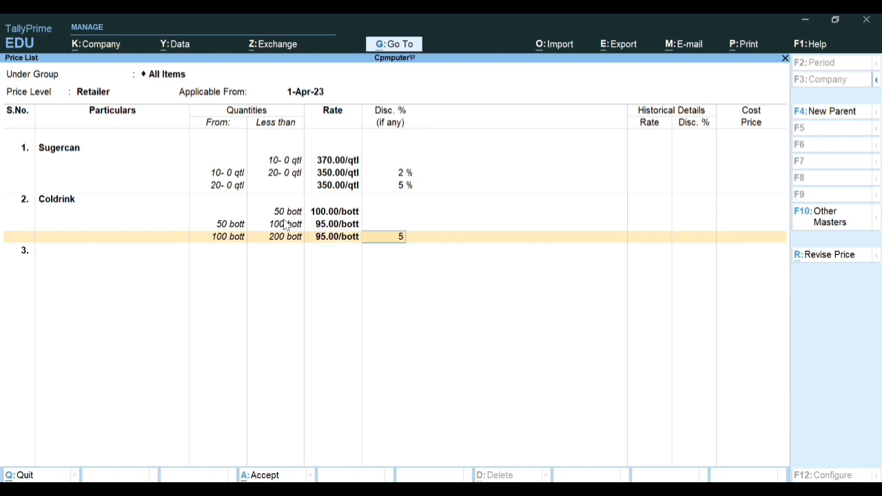
key("Return")
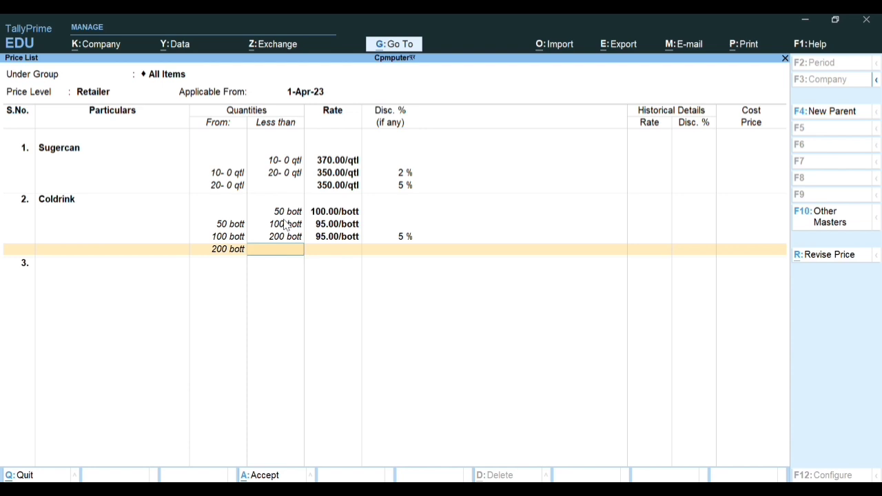
- Add an open-ended Coldrink slab from 200 bott at 95.00/bott with a 10 % discount
key("Return")
type("95")
key("Return")
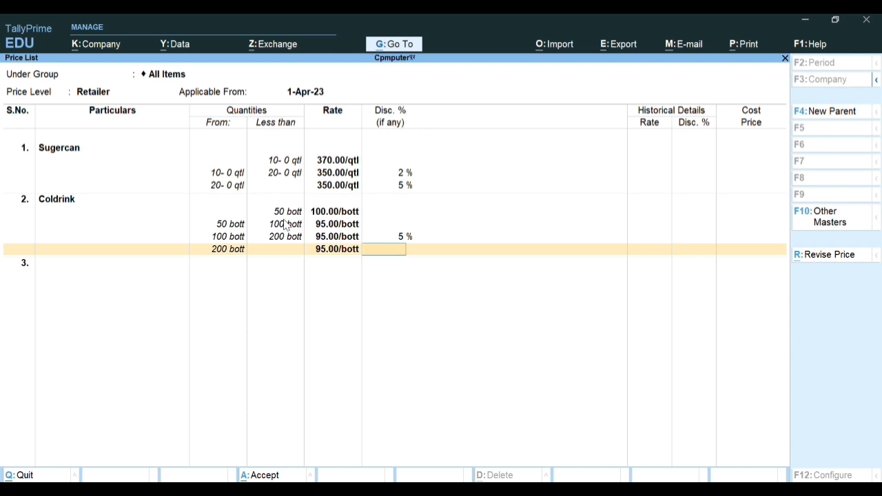
type("10")
key("Return")
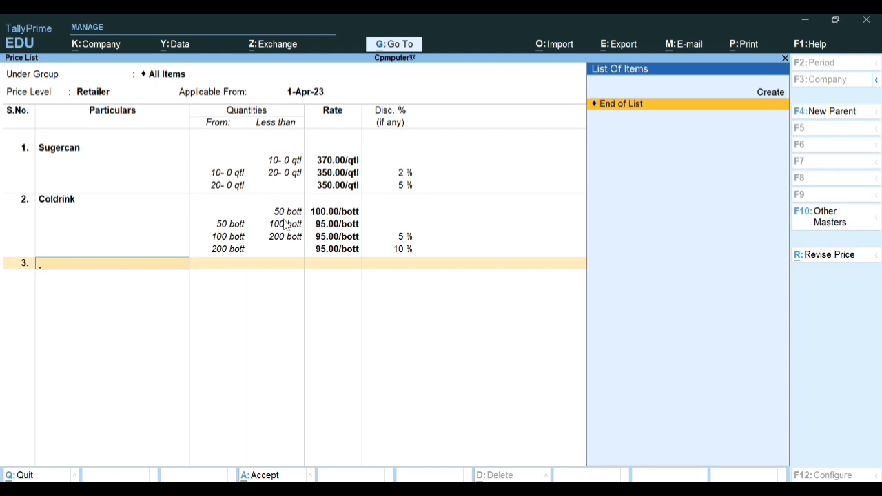
- End the item list to save the Retailer price list, and return to the Gateway of Tally
key("Return")
key("Return")
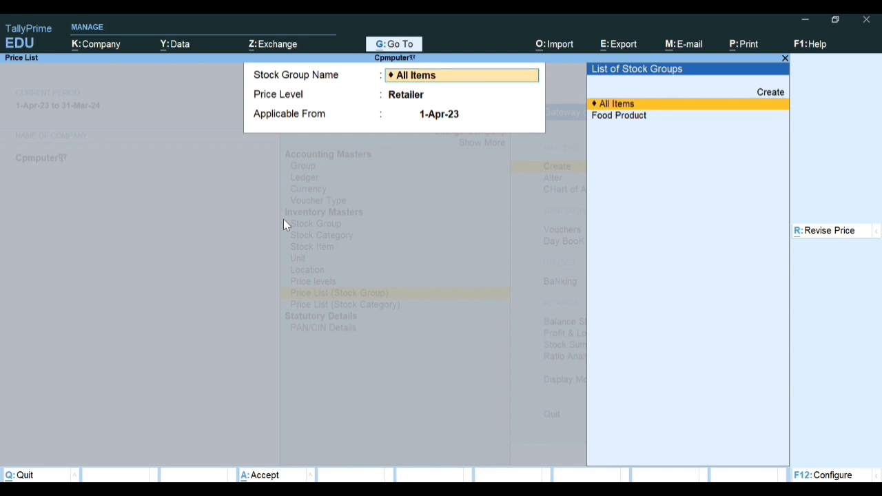
key("Escape")
key("Escape")
key("Escape")
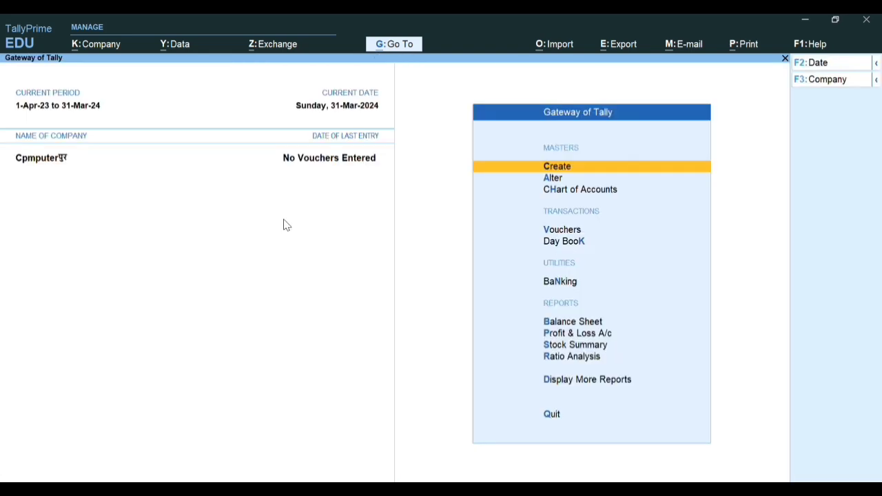
- Open voucher entry and switch the new voucher to the Sales type
key("Down")
key("Down")
key("Down")
key("Down")
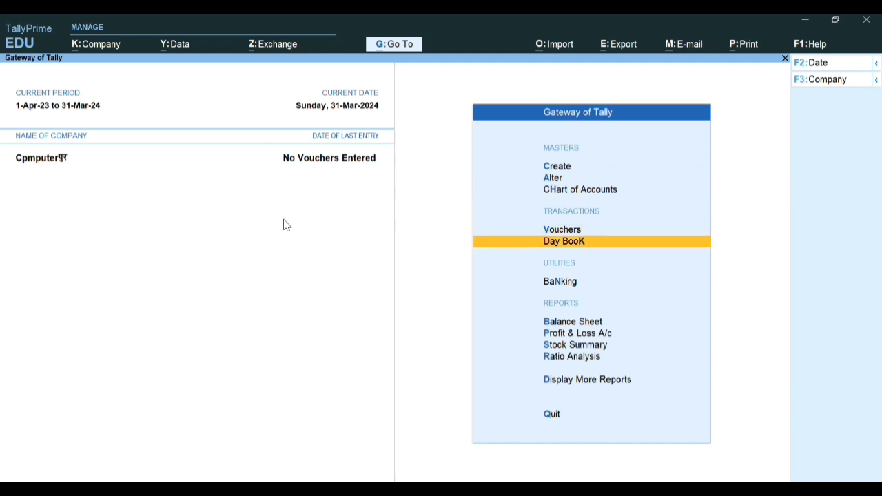
key("Up")
key("Return")
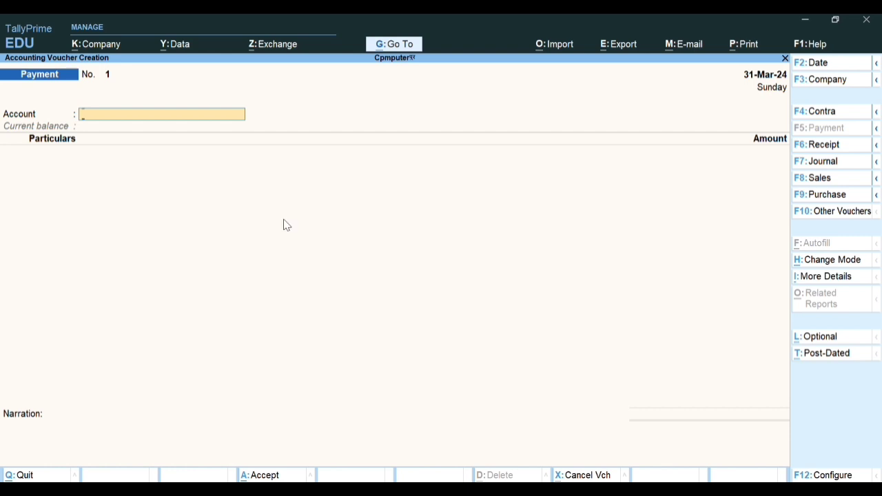
key("F8")
- Select the customer's ledger as the party account and accept the dispatch details without entries
key("Down")
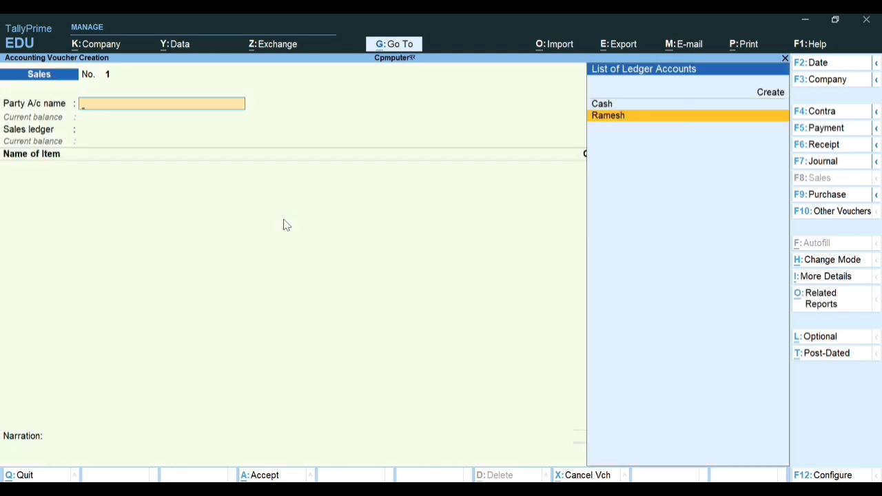
key("Return")
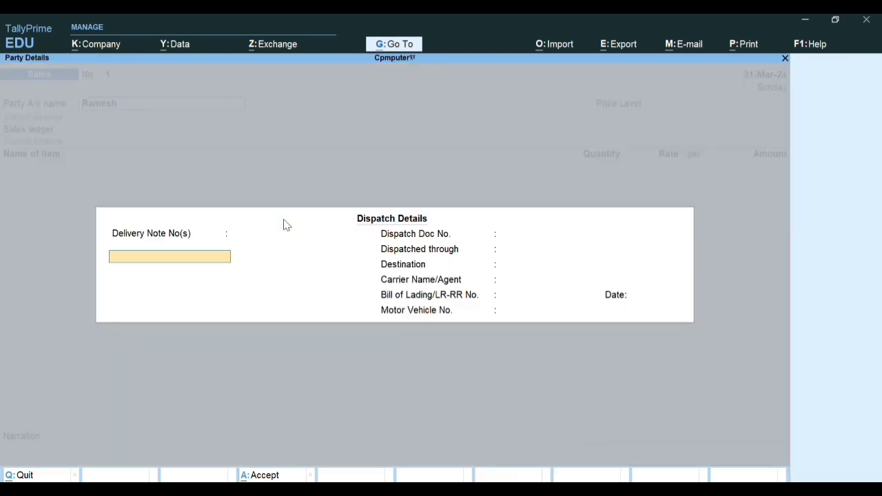
key("Return")
key("ctrl+a")
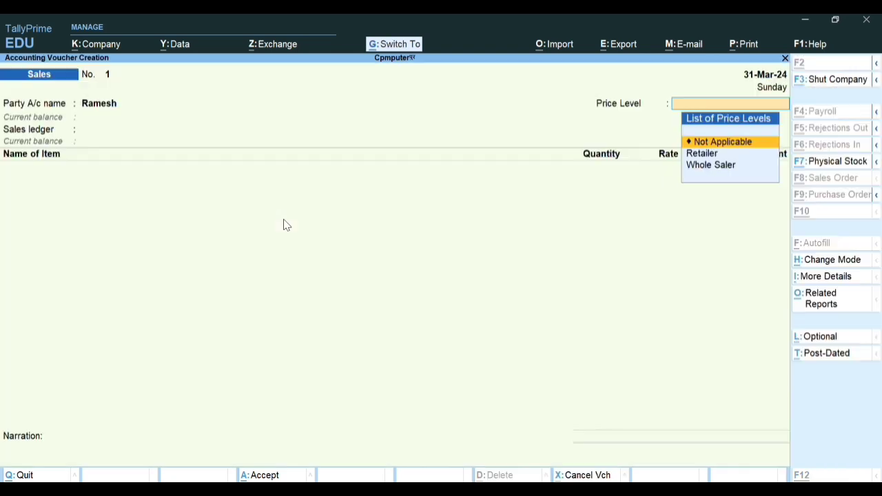
- Set the sales voucher's price level to Retailer
key("Down")
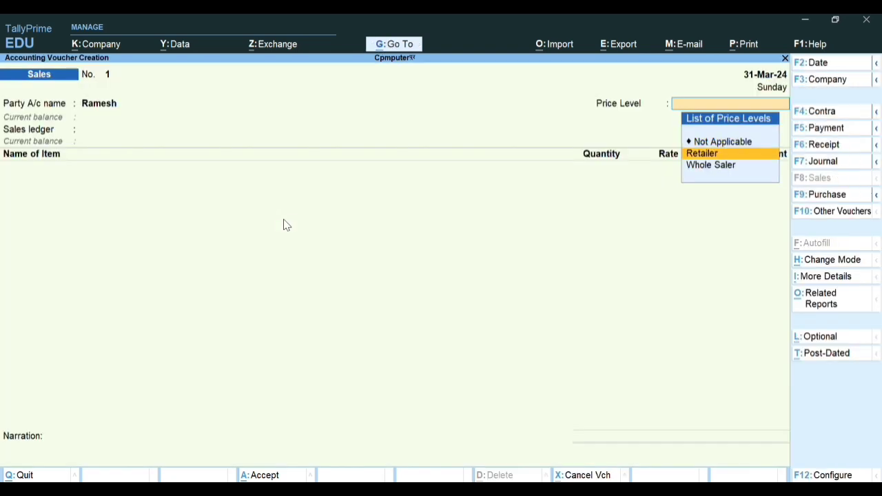
key("Down")
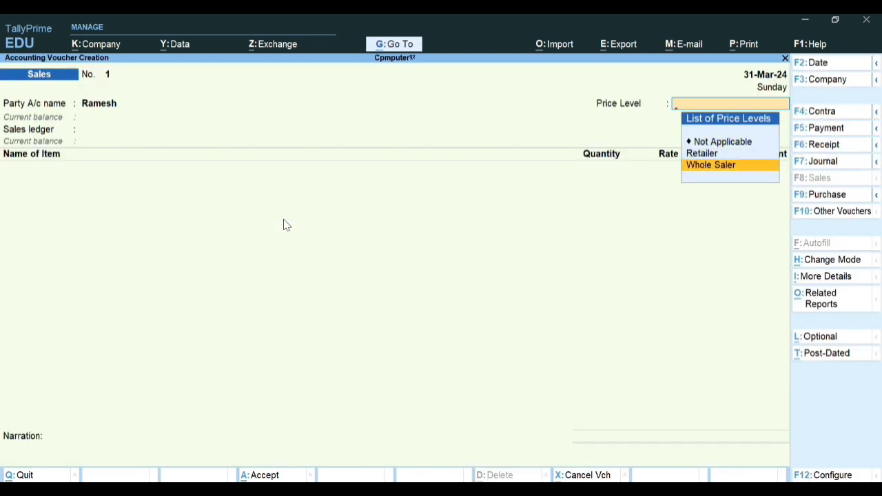
key("Up")
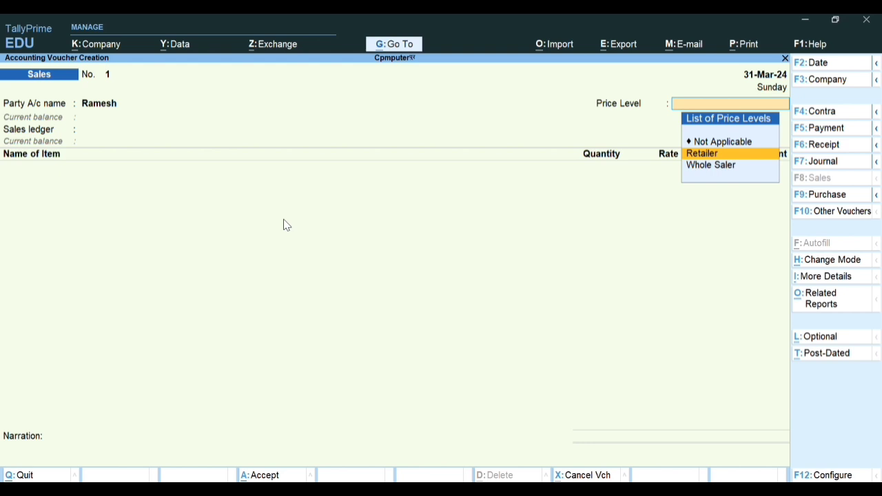
key("Down")
key("Up")
key("Down")
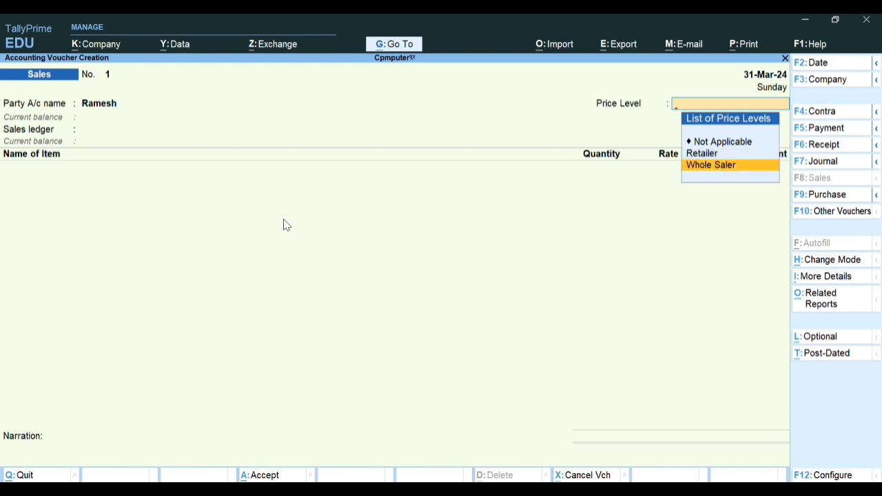
key("Up")
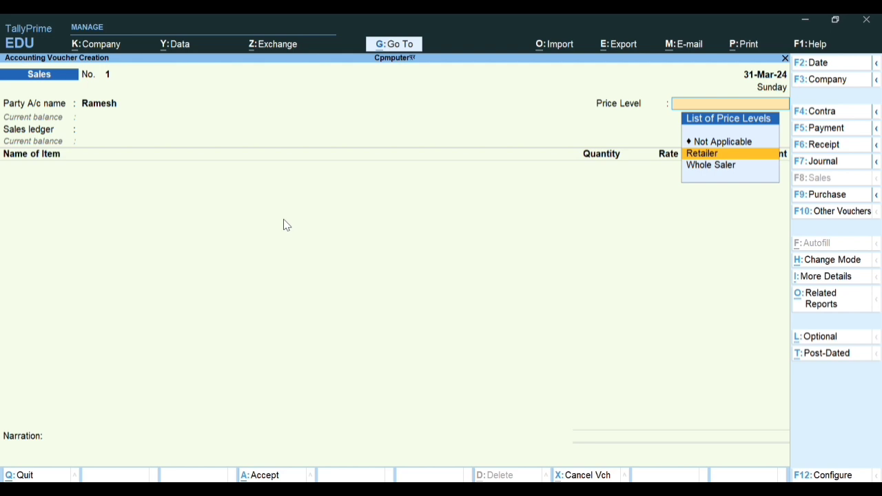
key("Return")
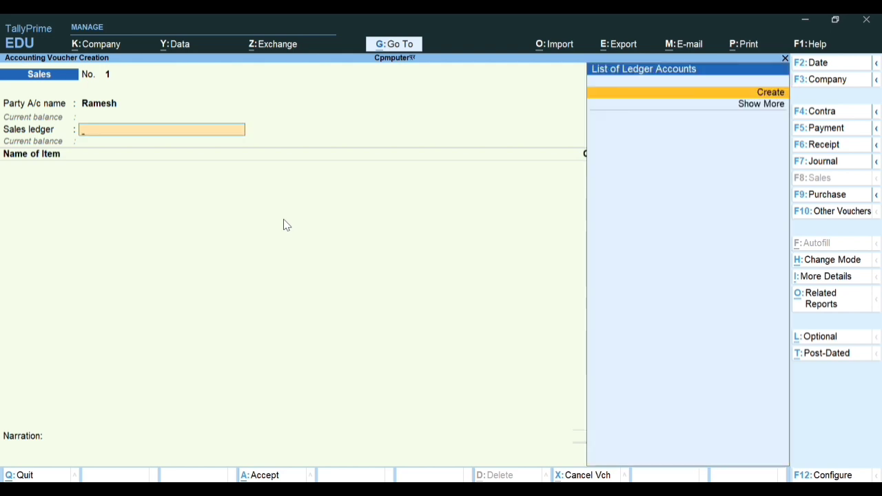
- Create a sales ledger named Sale Ac under Sales Accounts and use it as the voucher's sales ledger
key("Return")
type("Sa")
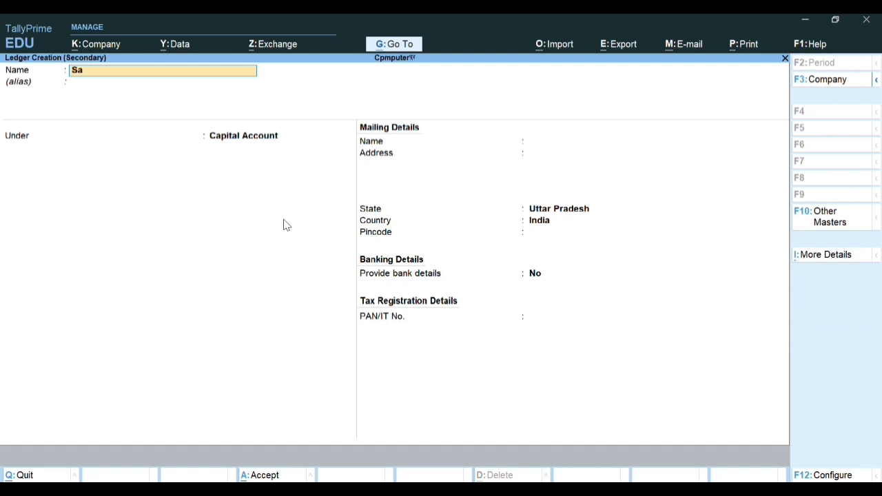
type("le Ac")
key("Return")
key("Return")
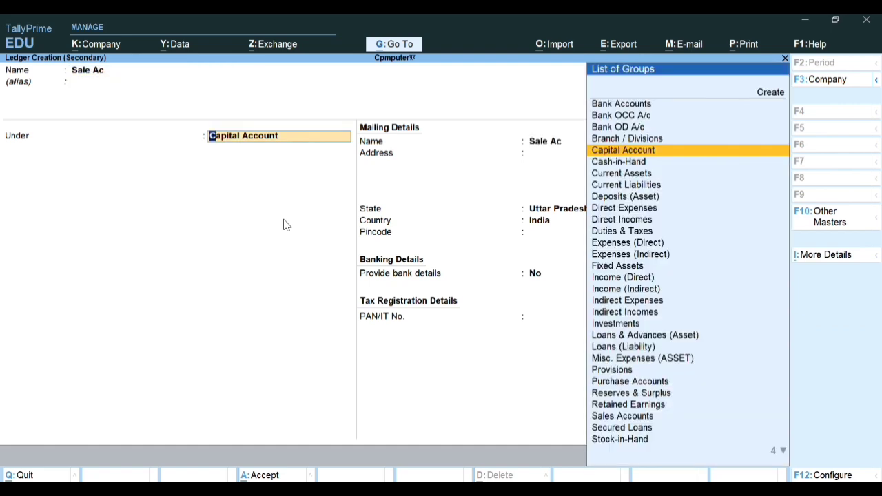
type("Sa")
key("Return")
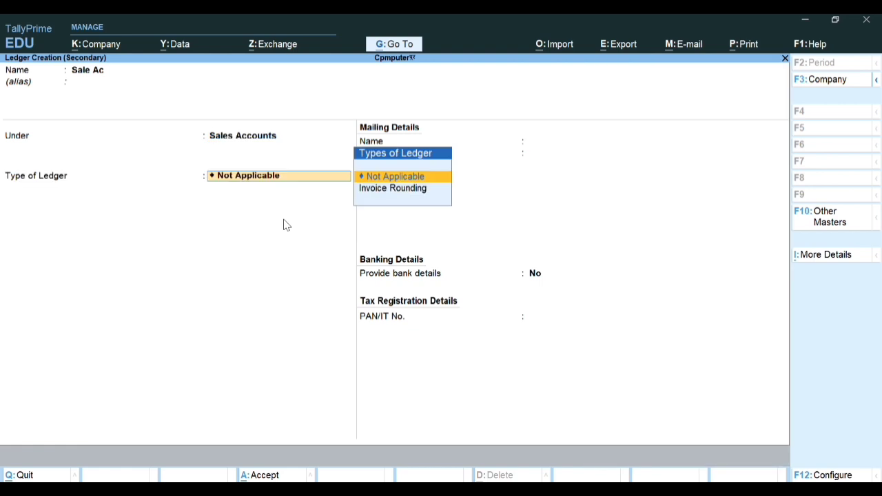
key("ctrl+a")
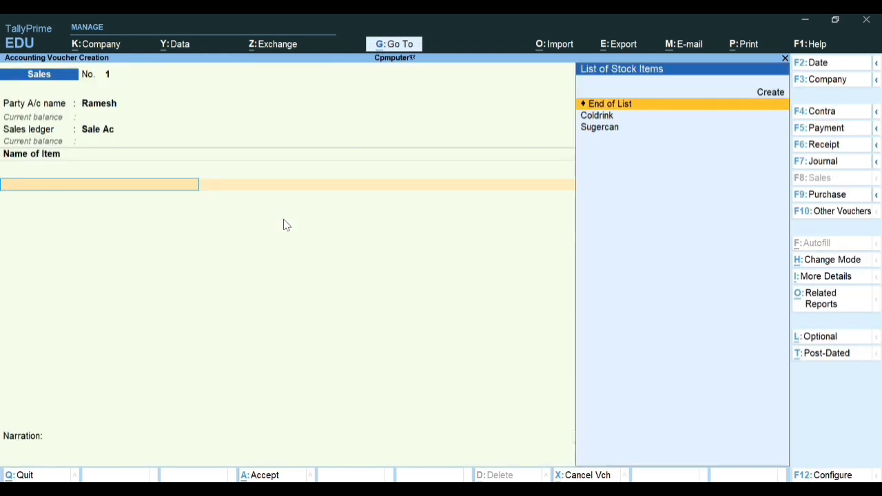
- Add Coldrink to the sales voucher with a quantity of 35 bottles at the price level's rate
key("Down")
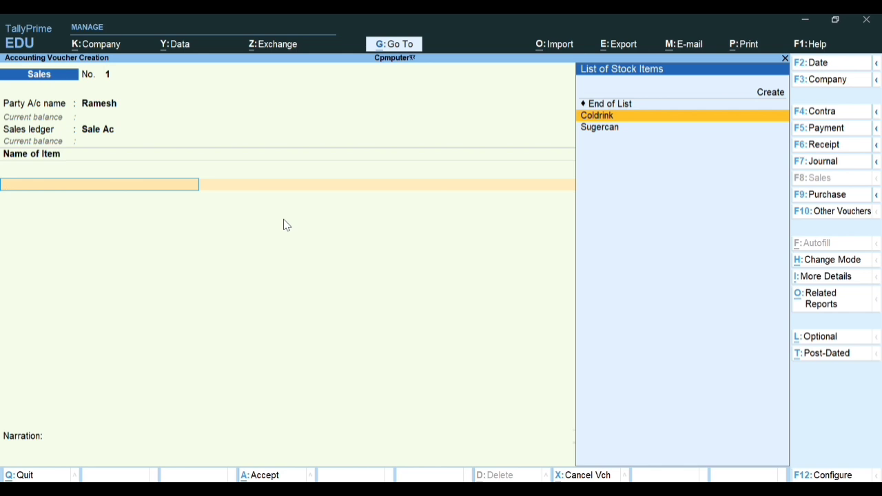
key("Return")
key("Return")
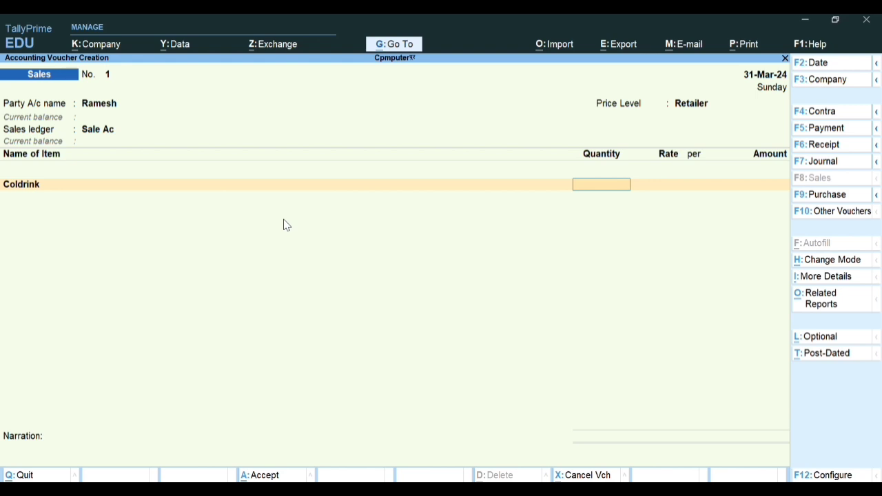
type("35")
key("Return")
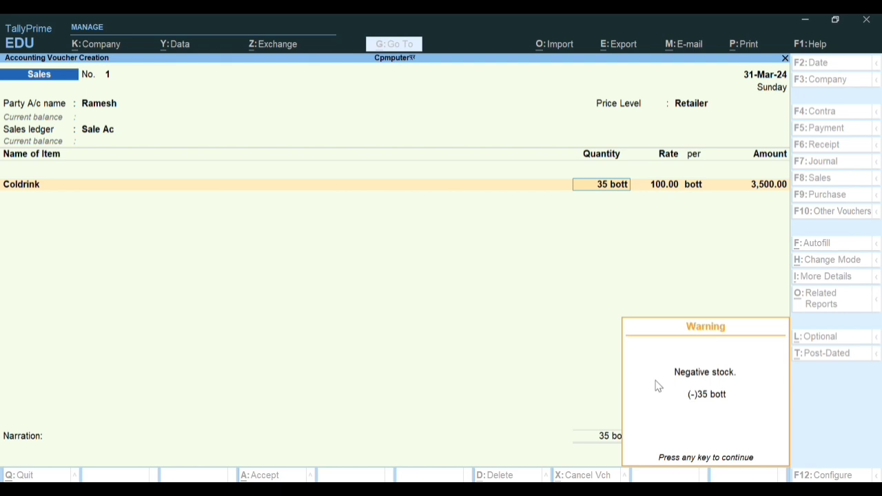
key("Return")
key("Return")
key("Return")
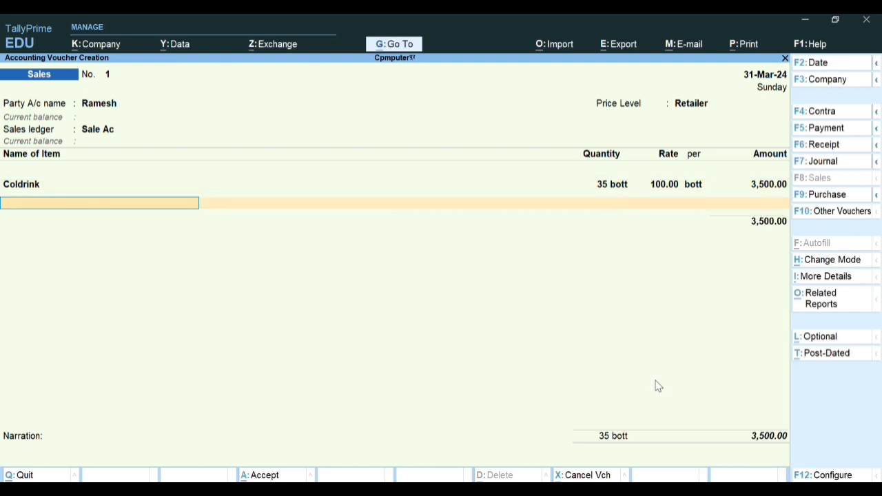
- Add a second Coldrink line with a quantity of 400 bottles, without an item description
type("C")
key("Return")
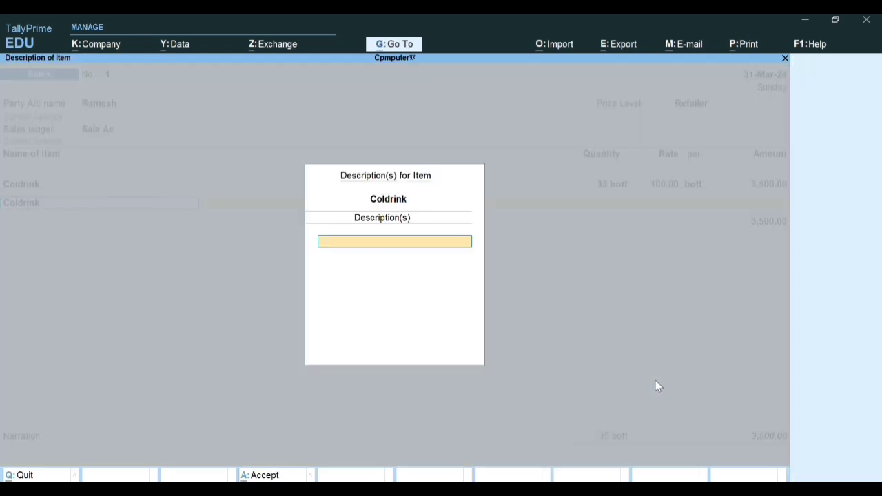
key("Return")
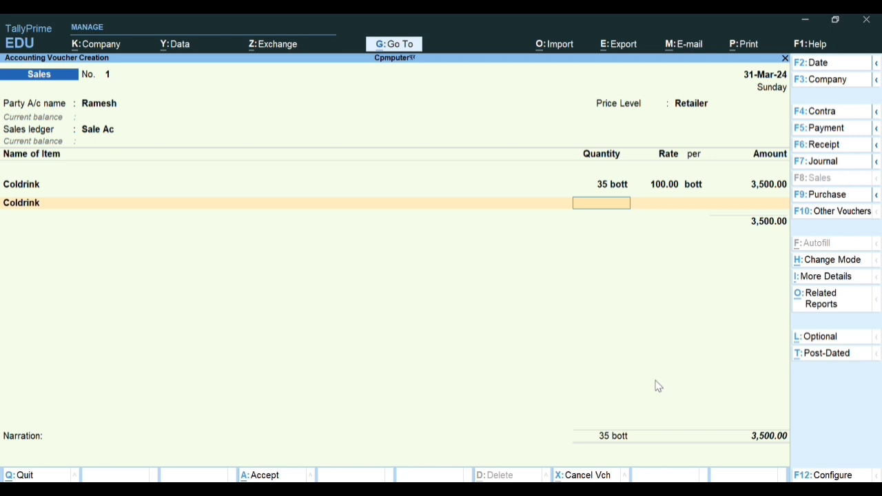
type("400")
key("Return")
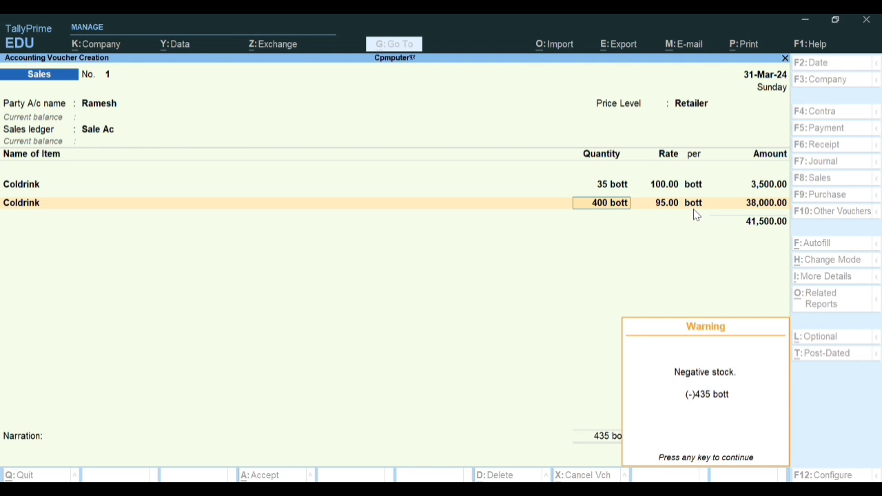
key("Return")
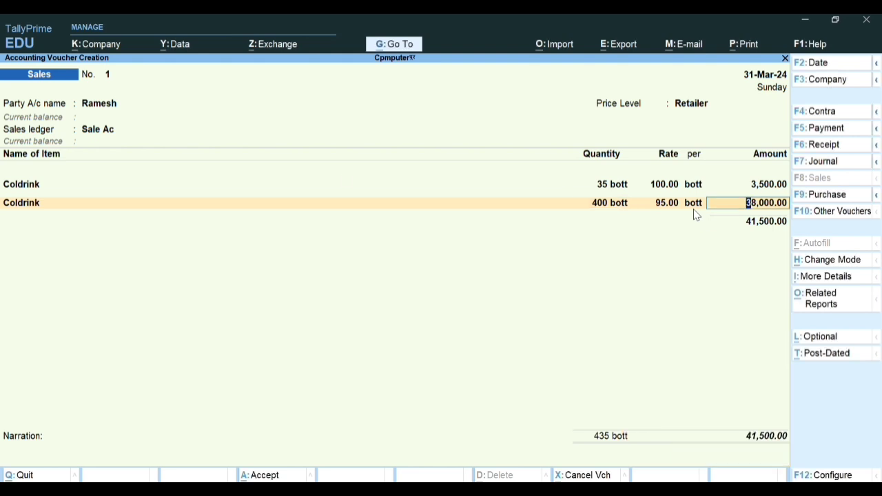
- Enable the Discount column in invoices in the company features and save the settings
key("F11")
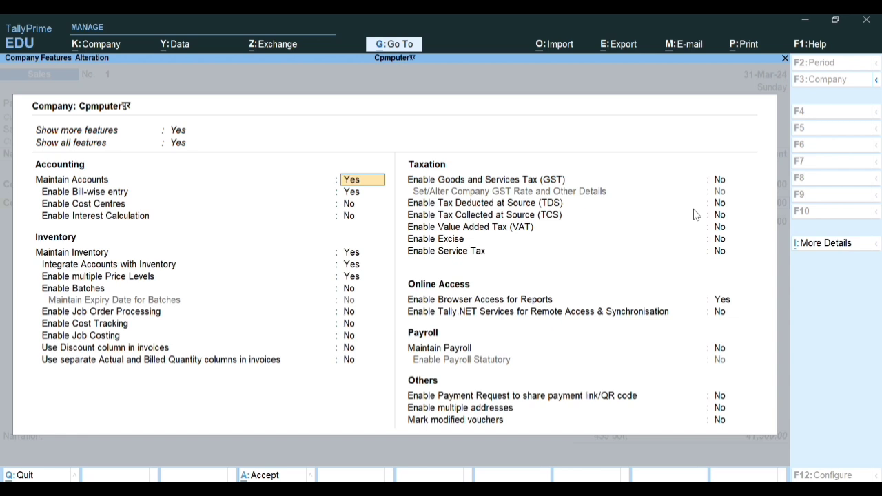
key("Down")
key("Down")
key("Down")
key("Down")
key("Down")
key("Down")
key("Down")
key("Down")
key("Down")
key("Down")
key("Down")
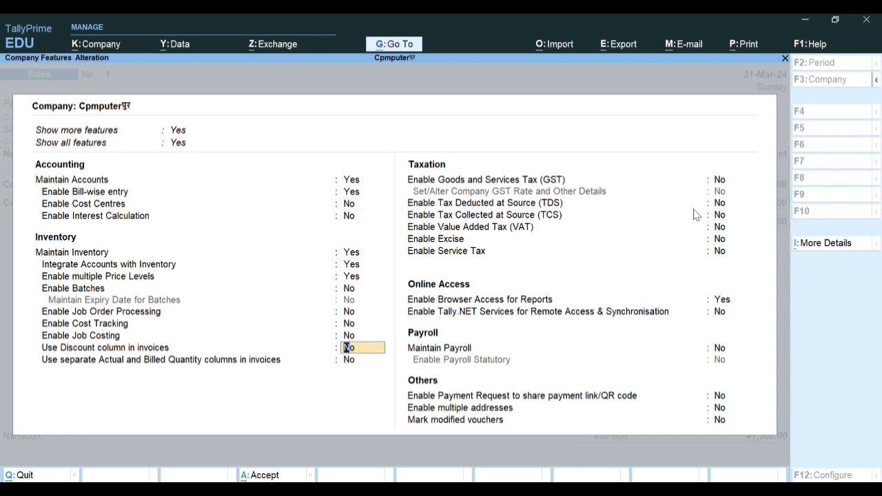
type("y")
key("Return")
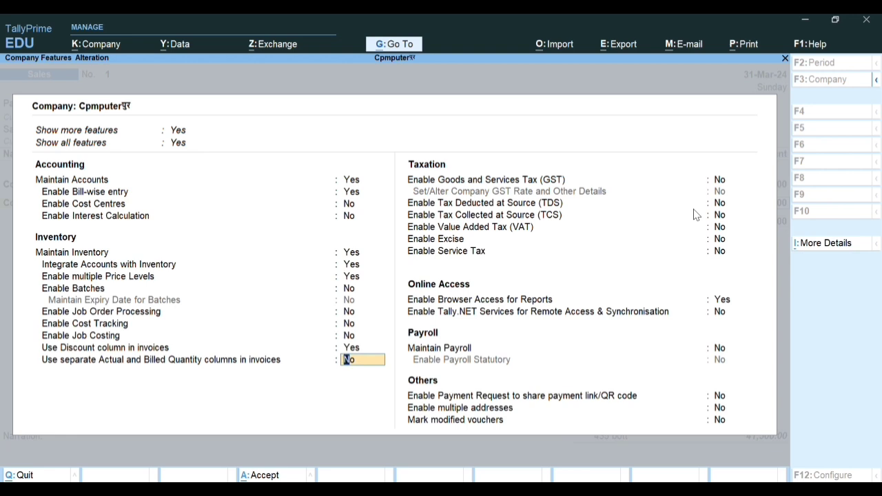
key("Down")
key("Down")
key("Down")
key("Down")
key("Return")
key("Return")
key("Return")
key("Return")
key("Return")
key("Return")
key("Return")
key("Return")
key("Return")
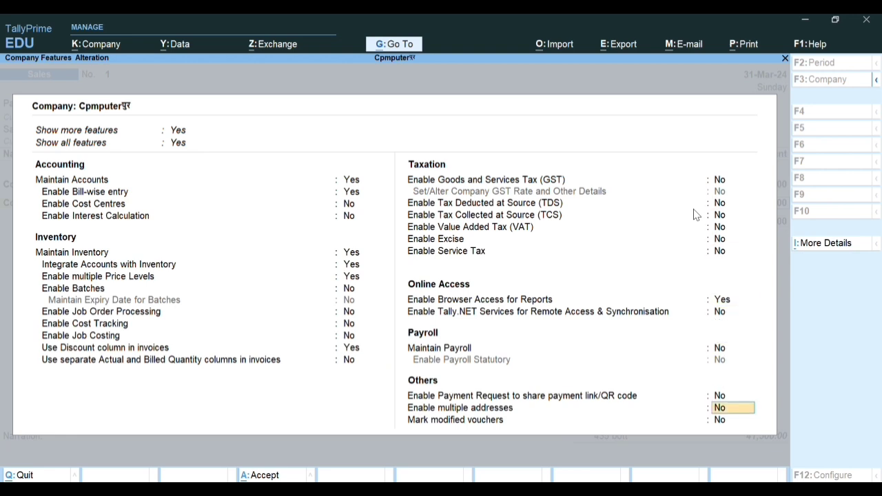
key("Return")
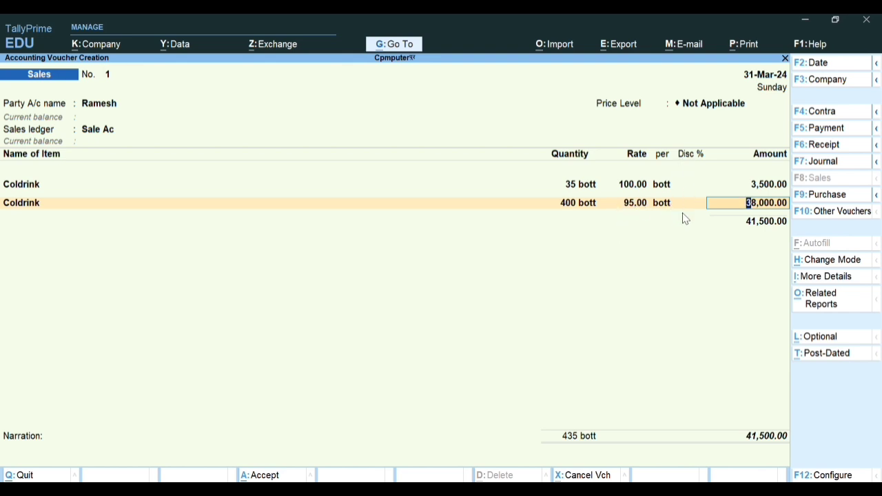
- Set the voucher's price level back to Retailer and re-accept the 400-bottle Coldrink line with its 10% discount
key("Return")
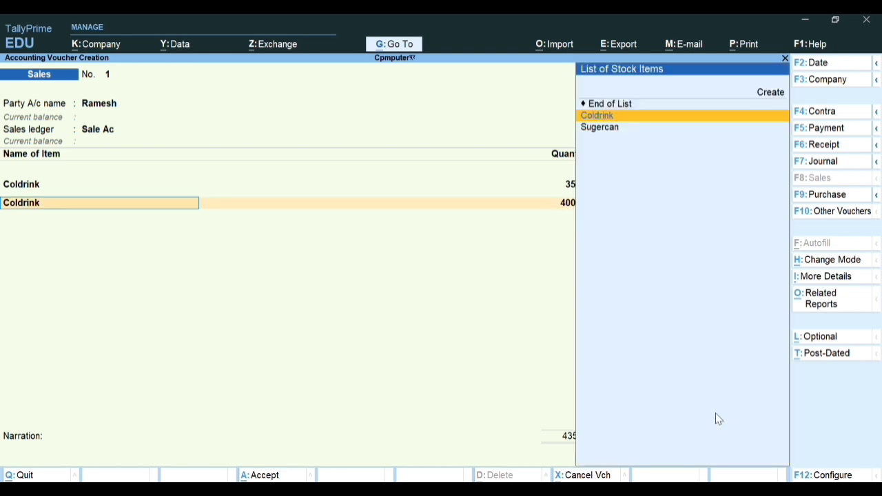
key("Return")
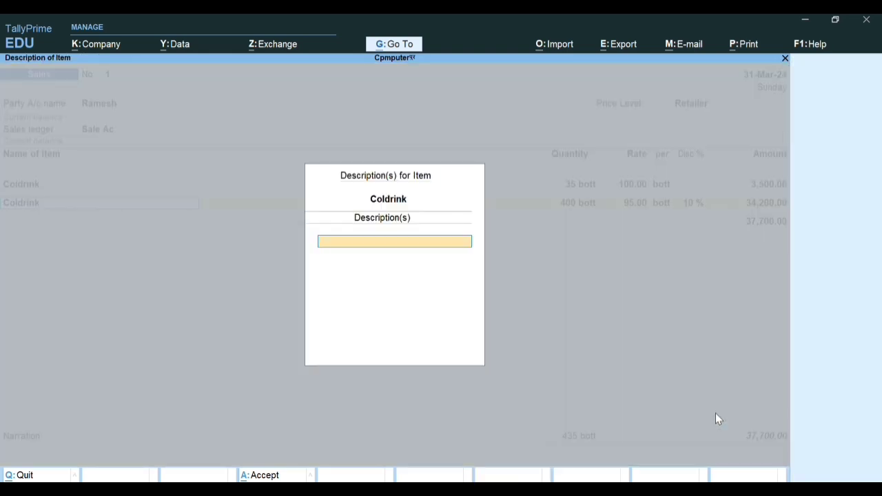
key("Return")
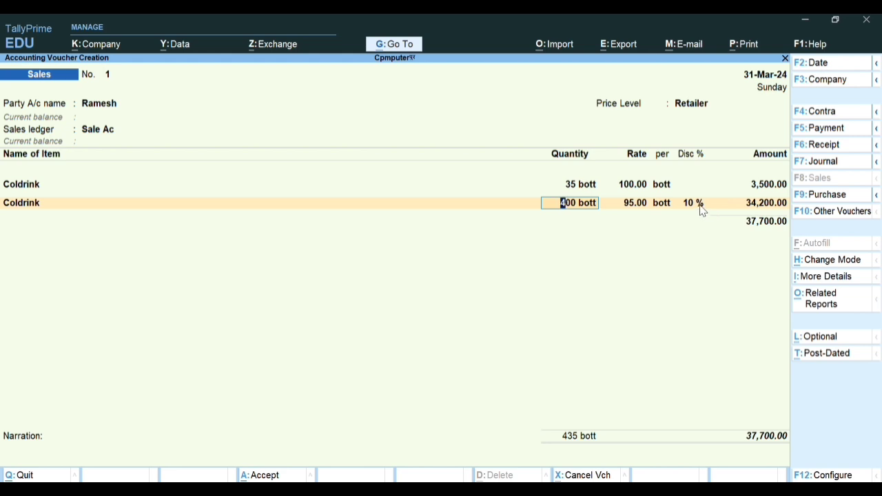
key("Return")
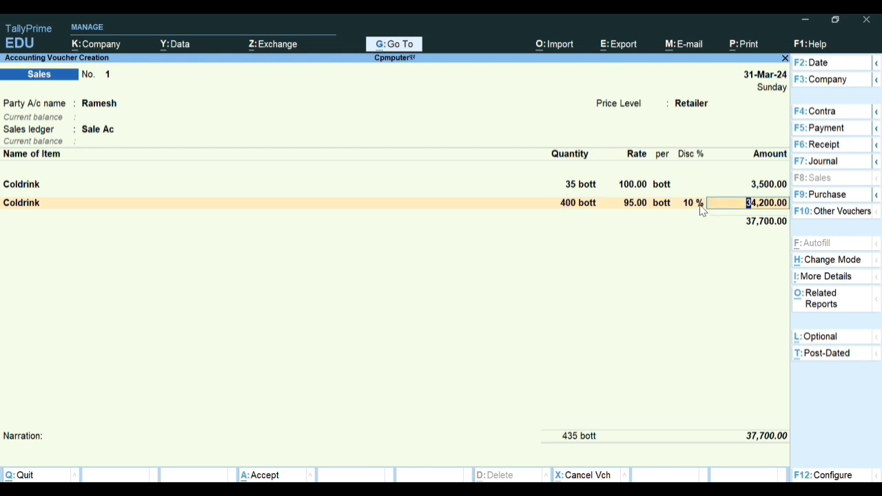
key("Return")
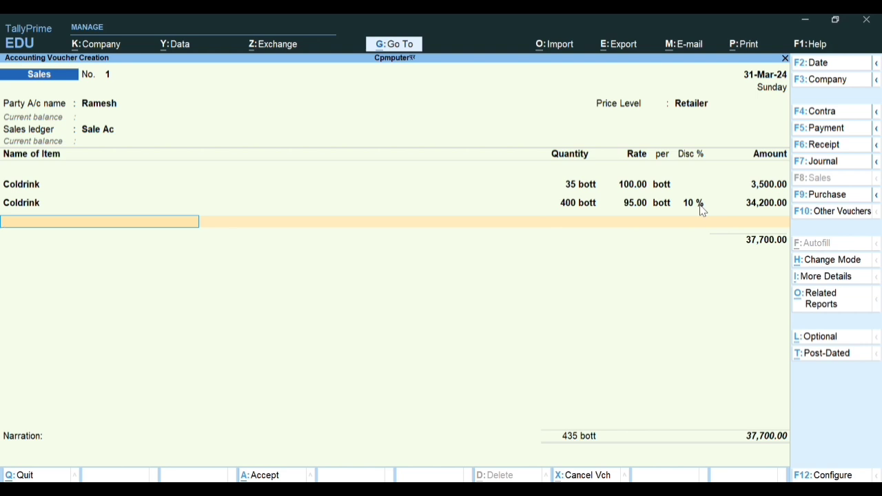
- Add Sugercan to the sales voucher with a quantity of 50 qtl at the price level's rate and discount
key("Down")
key("Down")
key("Down")
key("Down")
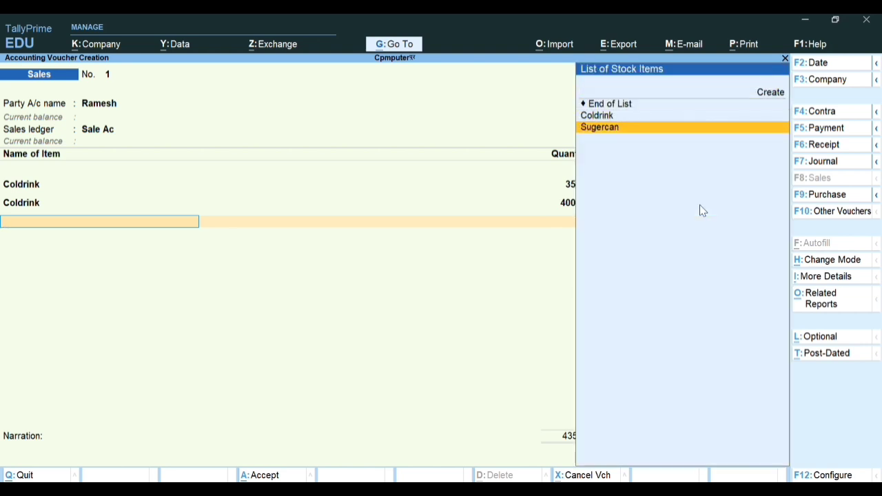
key("Return")
key("Return")
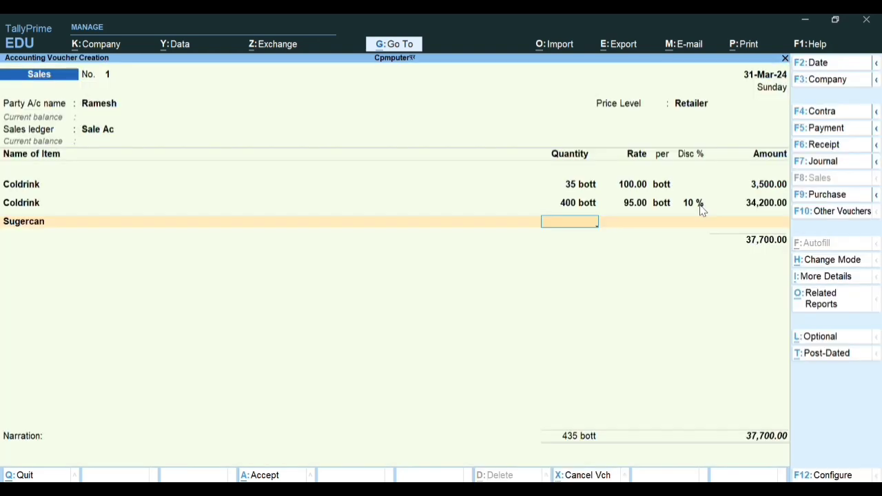
type("50")
key("Return")
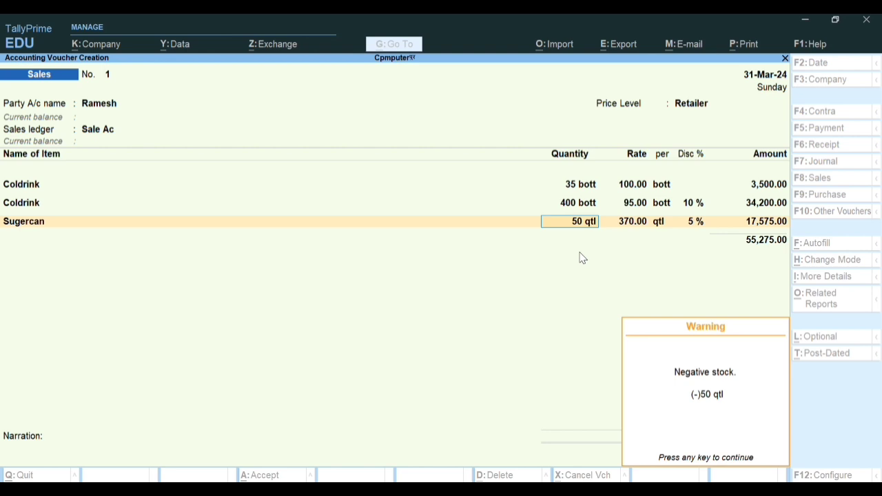
key("Return")
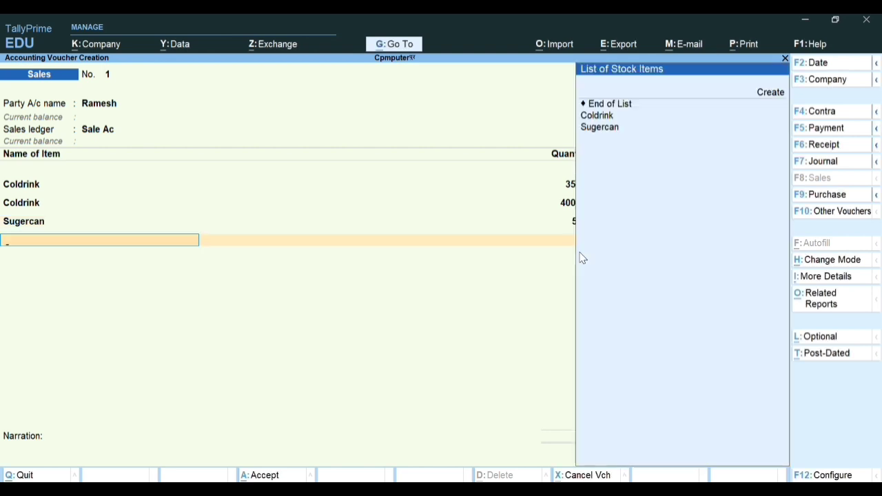
- Add a second Sugercan line with a quantity of 20 qtl and end the voucher's item list
key("Down")
key("Down")
key("Return")
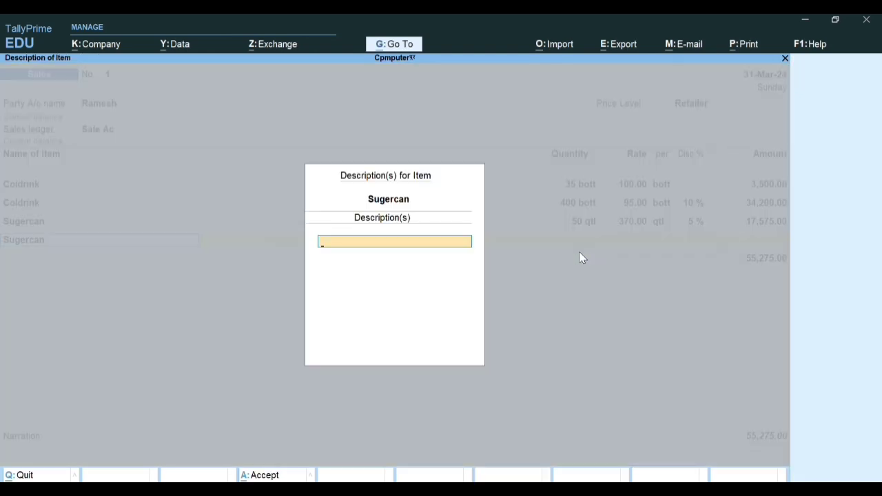
key("Return")
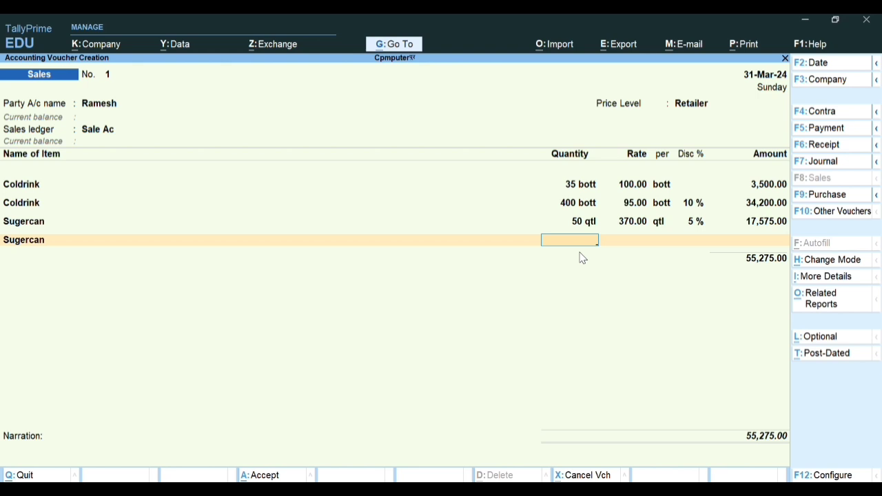
type("20")
key("Return")
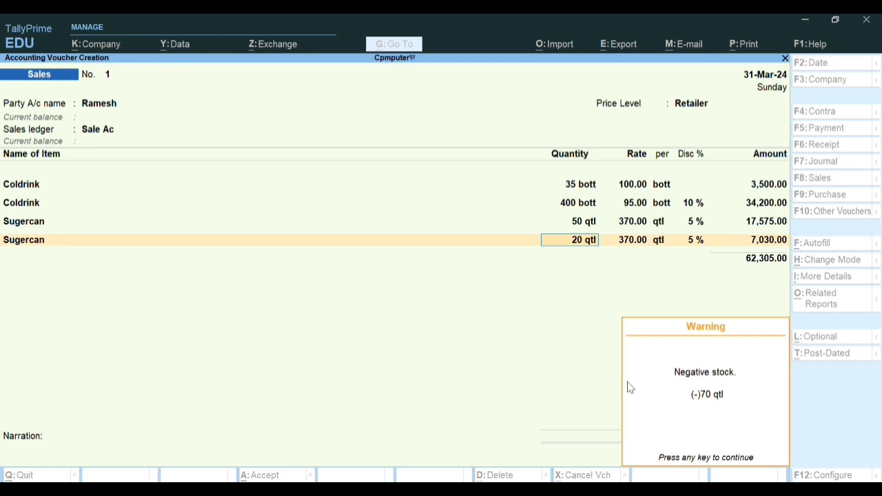
key("Return")
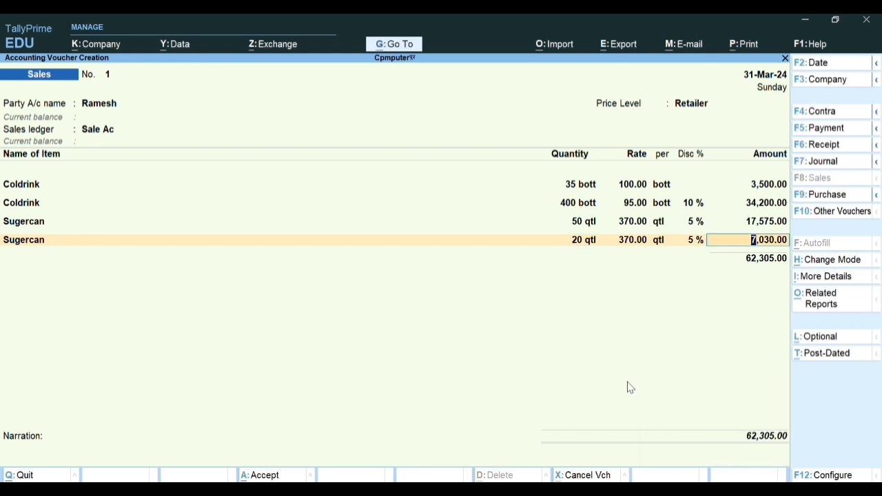
key("Return")
key("Return")
key("Return")
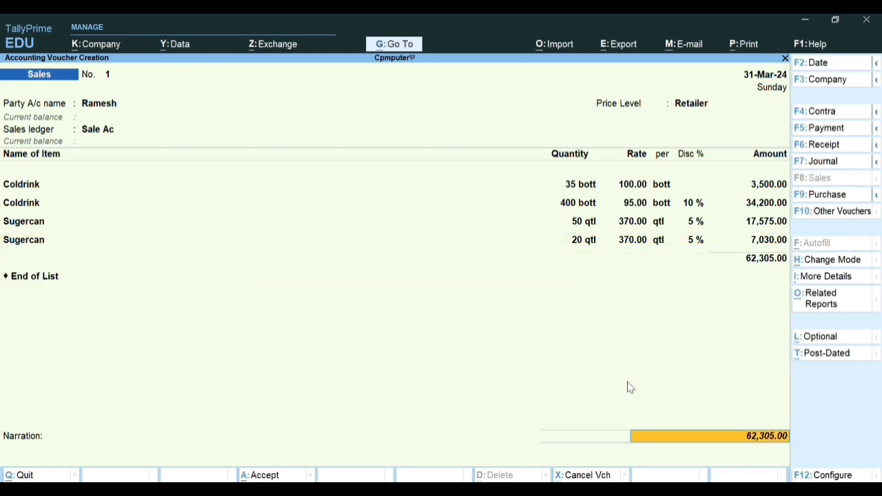
- Go back to the voucher's Coldrink lines and review their quantities, rates and discounts
key("Return")
key("Escape")
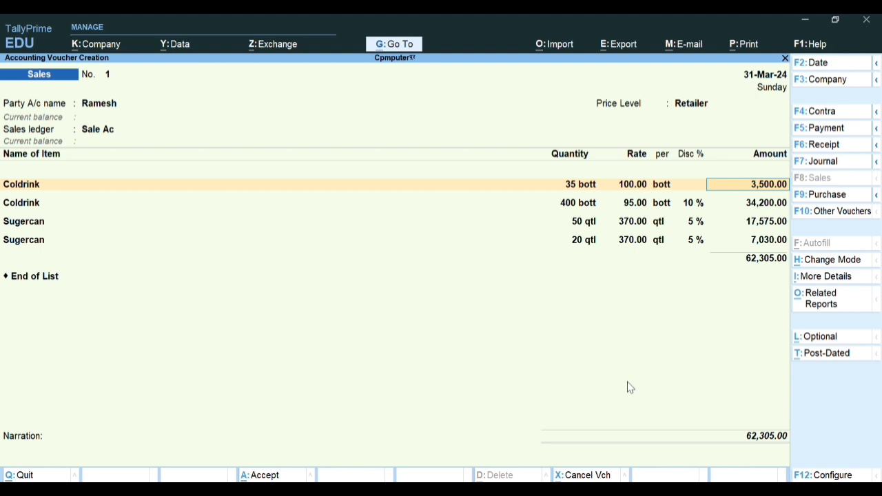
key("BackSpace")
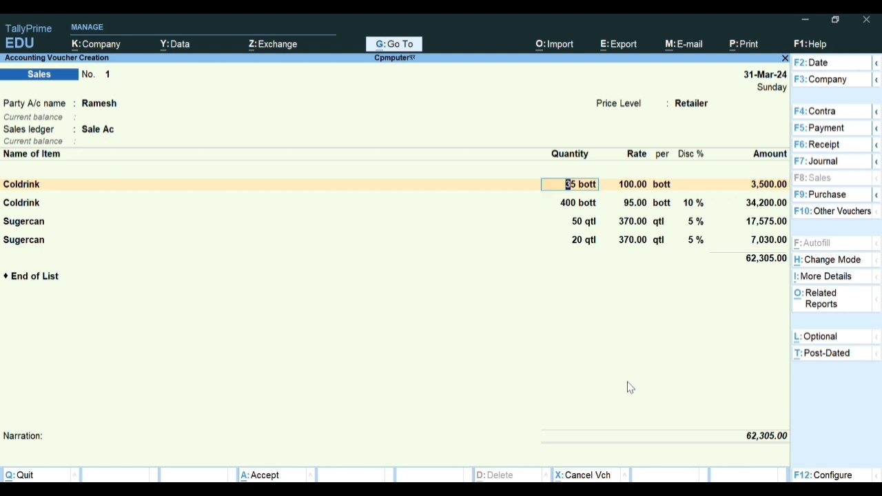
key("Return")
key("Return")
key("Return")
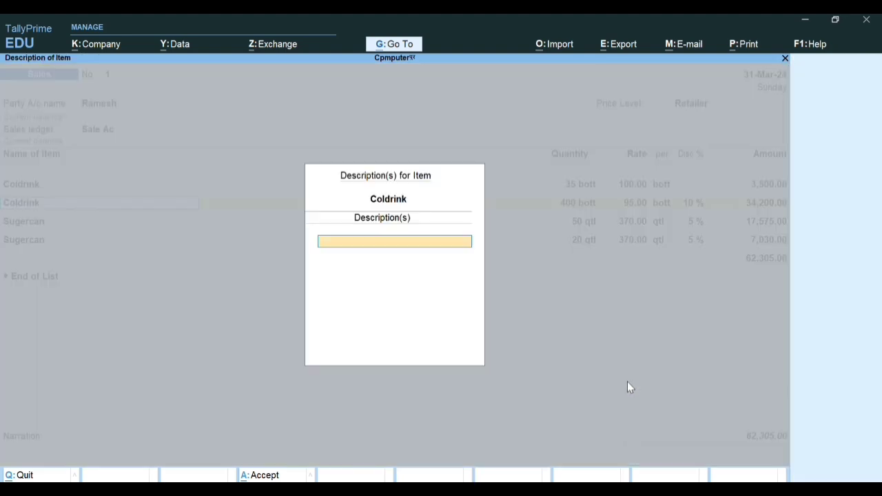
key("Return")
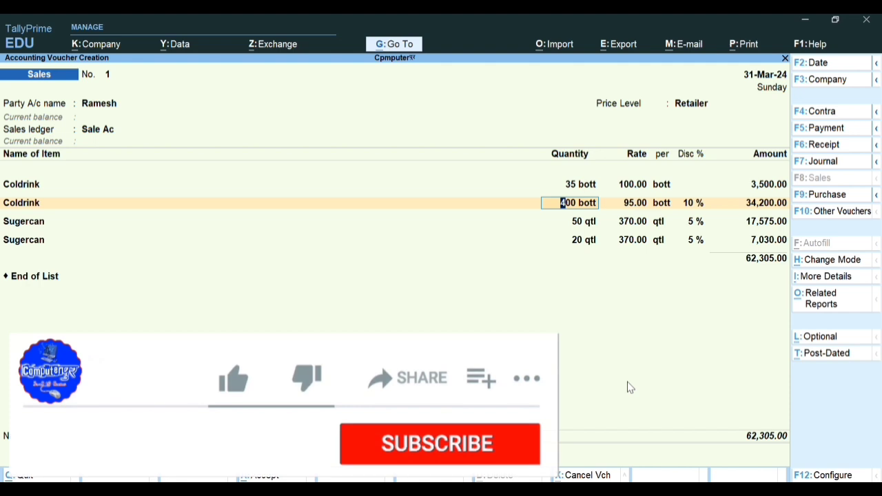